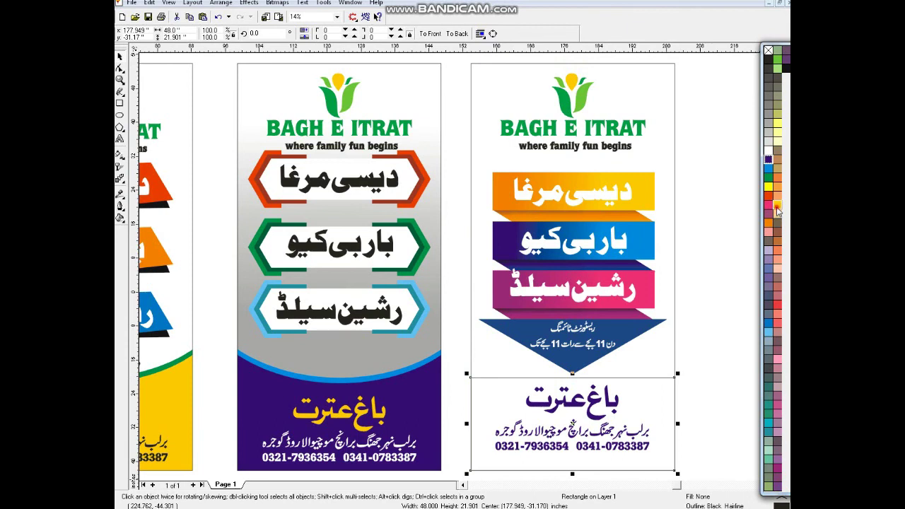
Fill the third banner's footer rectangle deep yellow without an outline and add an orange strip copy about 0.76 inches high along its upper edge.
right_click(787, 58)
drag(574, 475, 574, 382)
click(780, 481)
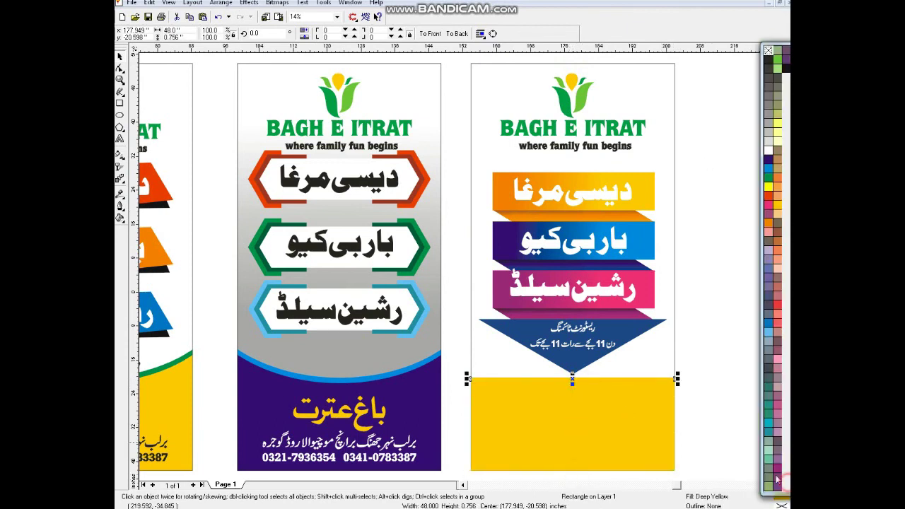
click(769, 226)
PowerClip the yellow footer rectangle and the orange strip into the third banner's frame.
shift+click(643, 431)
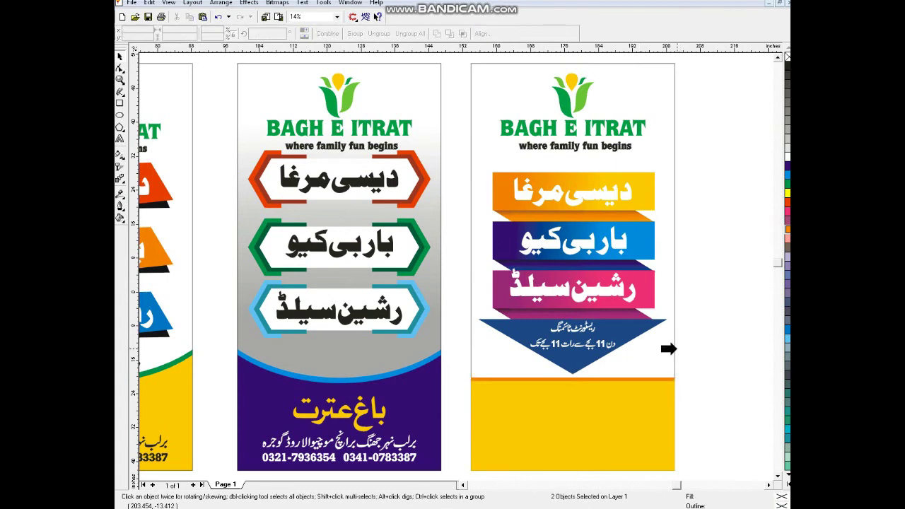
click(674, 350)
click(703, 374)
Move the third banner's footer text slightly down and enlarge the address and phone lines a little.
drag(702, 374, 481, 460)
drag(568, 405, 572, 409)
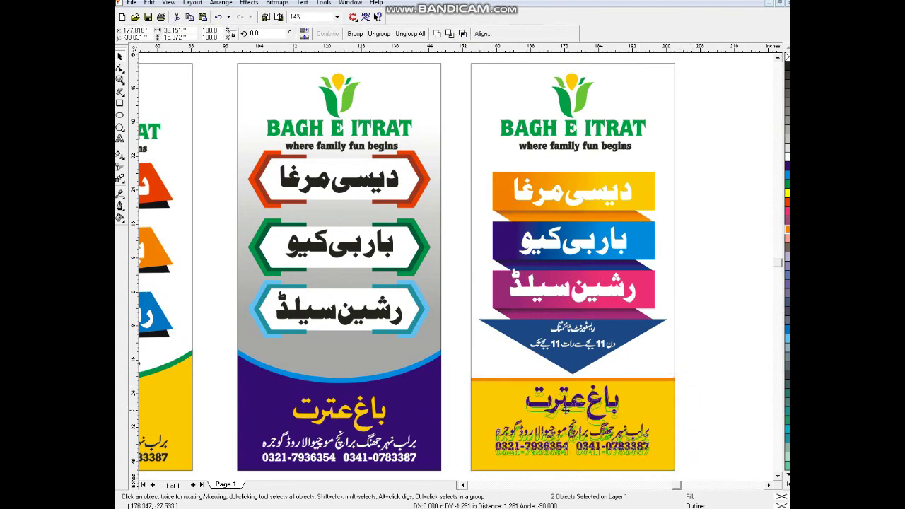
click(571, 409)
click(633, 446)
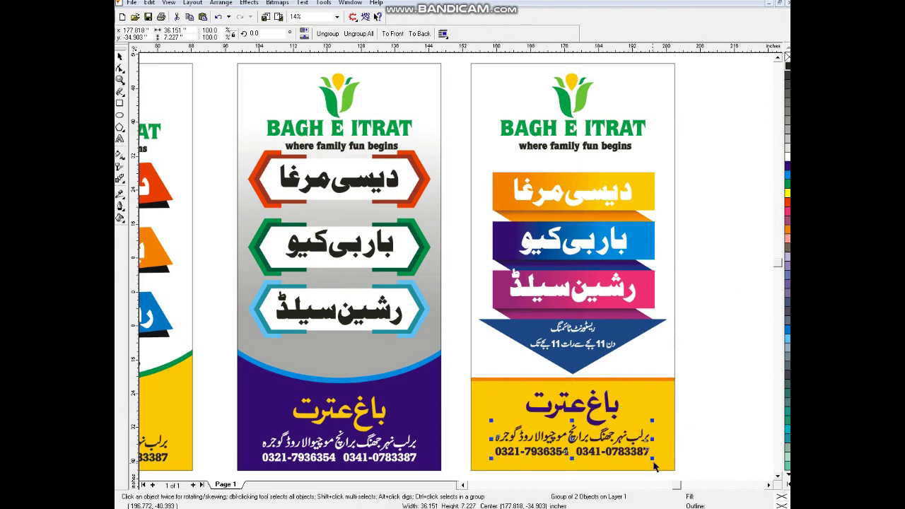
drag(654, 460, 663, 462)
shift+click(656, 408)
click(695, 402)
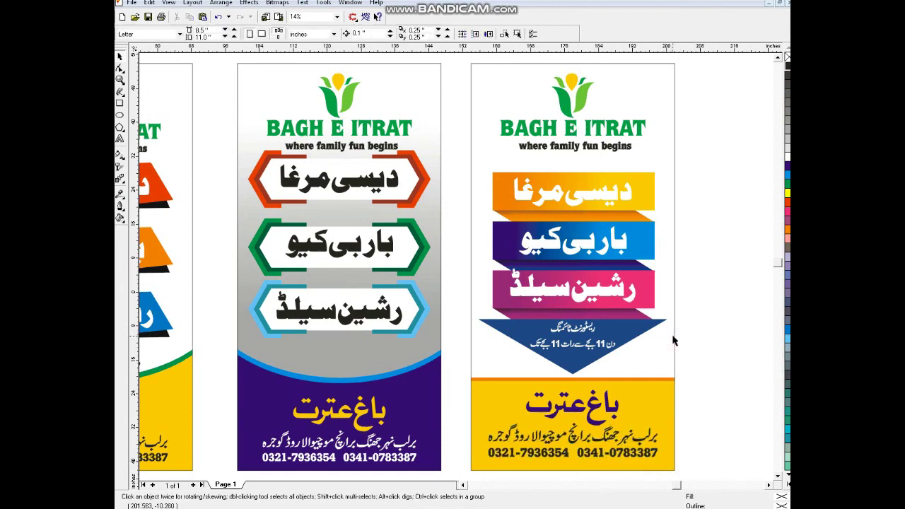
Fill the third banner's frame with 20% black and apply a vertical linear fountain fill from grey to white.
click(675, 340)
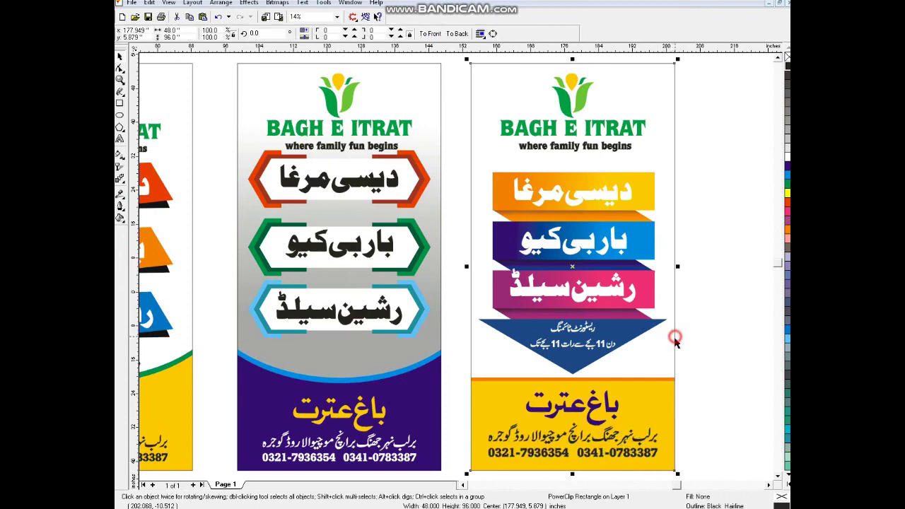
click(788, 146)
click(786, 140)
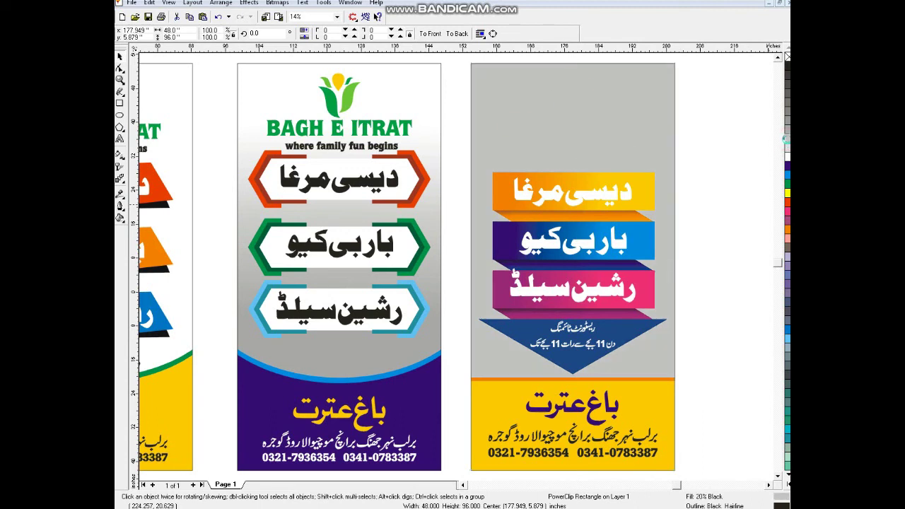
key(g)
drag(576, 176, 578, 253)
drag(788, 163, 577, 200)
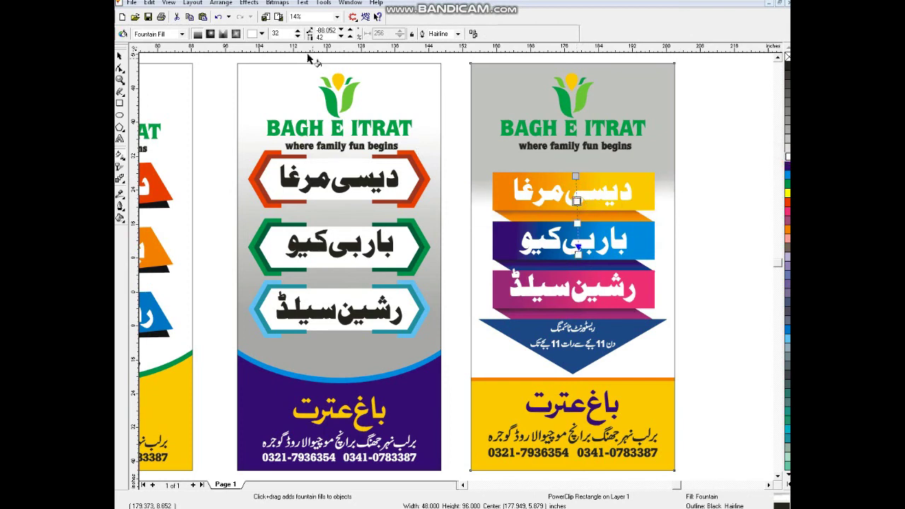
Change the third banner's background to a radial fountain fill with its white centre on the yellow ribbon and grey towards the edges.
click(211, 34)
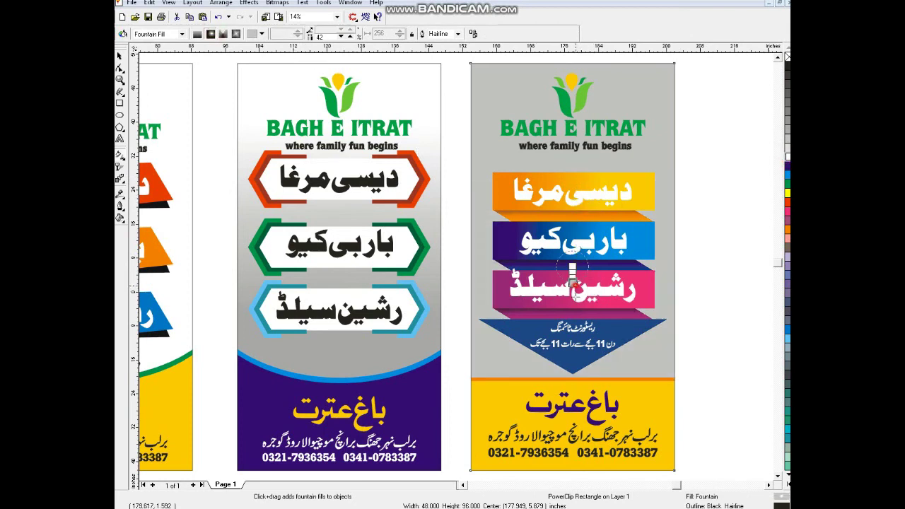
drag(573, 283, 581, 353)
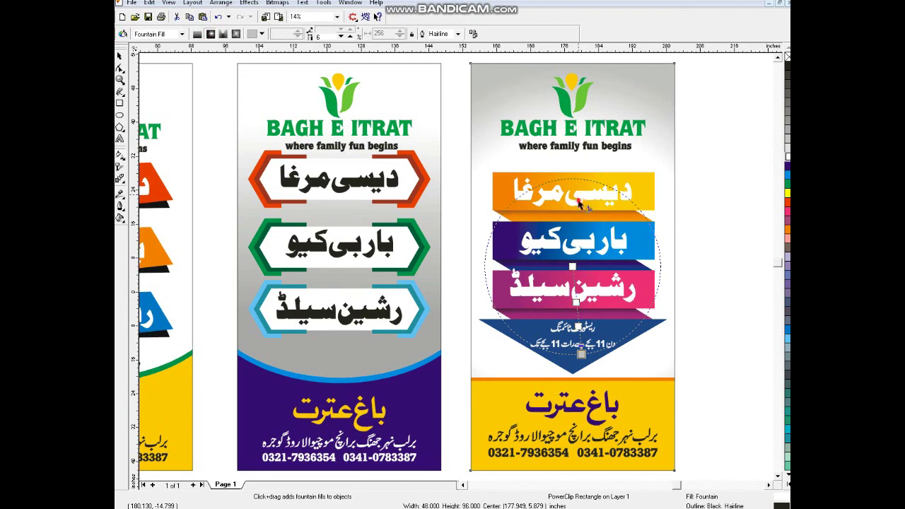
drag(578, 195, 579, 258)
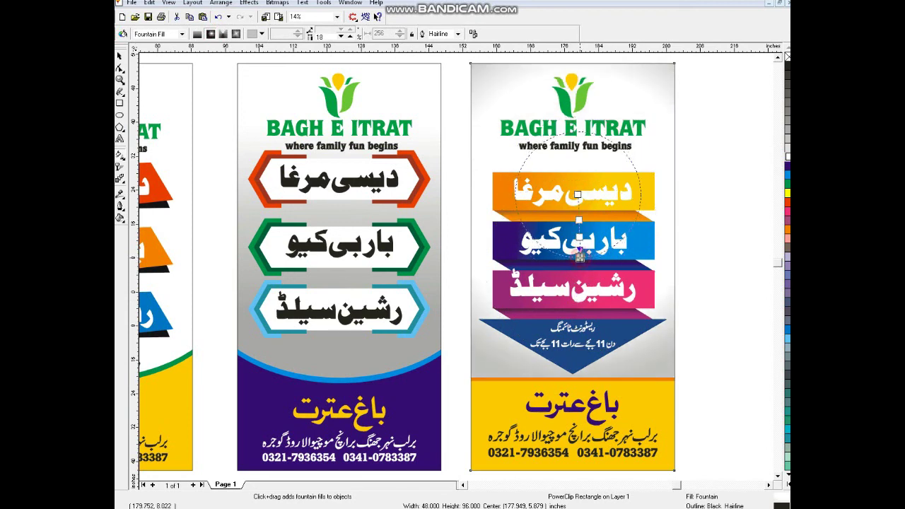
drag(580, 259, 579, 253)
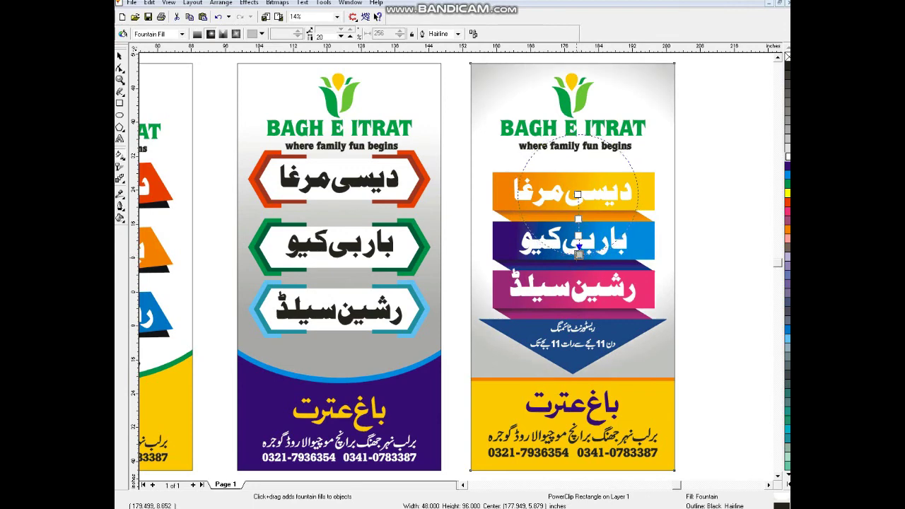
click(119, 56)
click(200, 114)
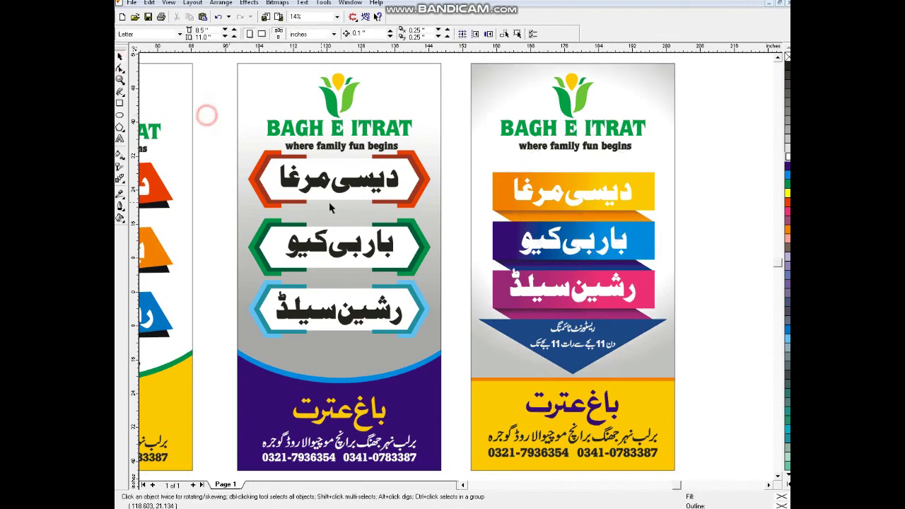
Shift the first banner closer to the second, and move both of them closer to the third banner.
scroll(329, 202, down, 2)
drag(193, 123, 342, 379)
drag(275, 257, 286, 258)
click(212, 146)
drag(212, 149, 456, 393)
drag(425, 361, 433, 361)
click(435, 392)
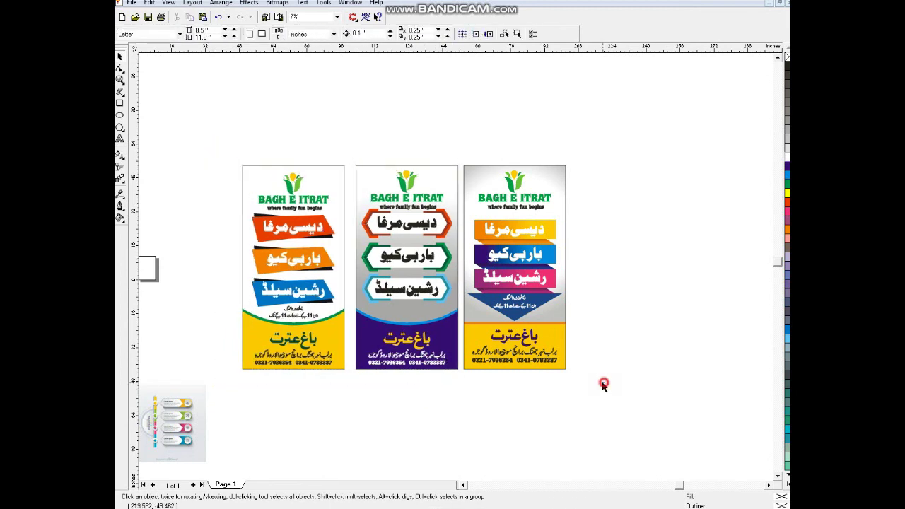
Delete the small infographic reference picture lying below the first banner.
click(203, 418)
key(Delete)
drag(224, 134, 574, 408)
key(shift+F2)
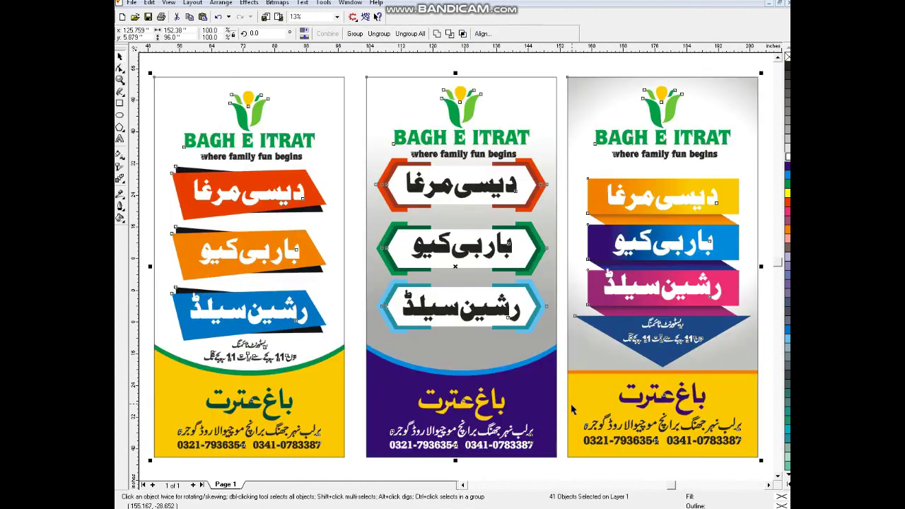
key(Escape)
Copy the two-line Urdu timing text from the third banner's arrow to the second banner, below the light blue frame.
click(668, 345)
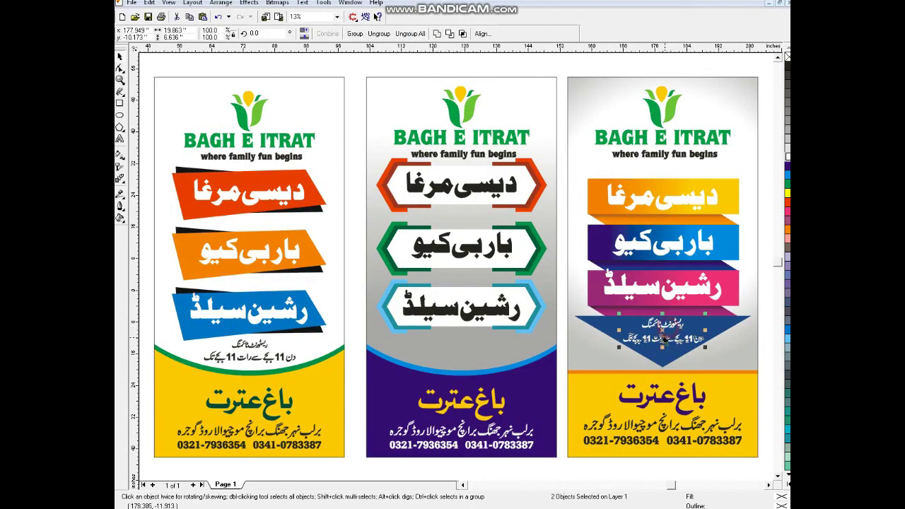
drag(660, 331, 467, 350)
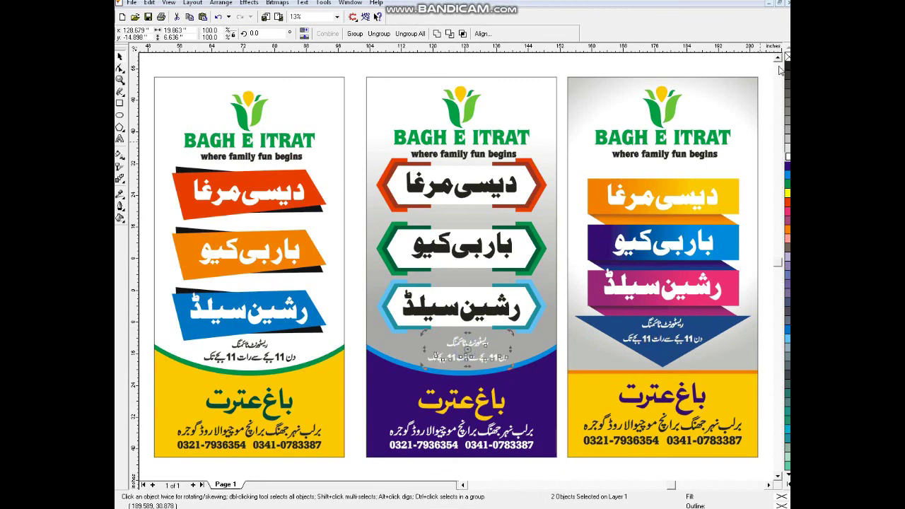
shift+click(558, 350)
click(560, 354)
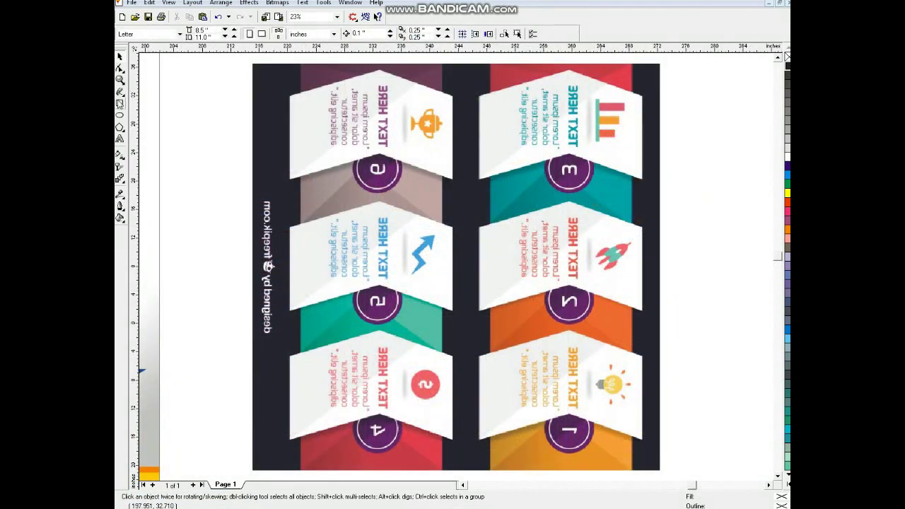
Draw a rectangle about 19.6 by 57.6 inches over the ribbon column numbered 1 to 3 in the reference image.
click(119, 103)
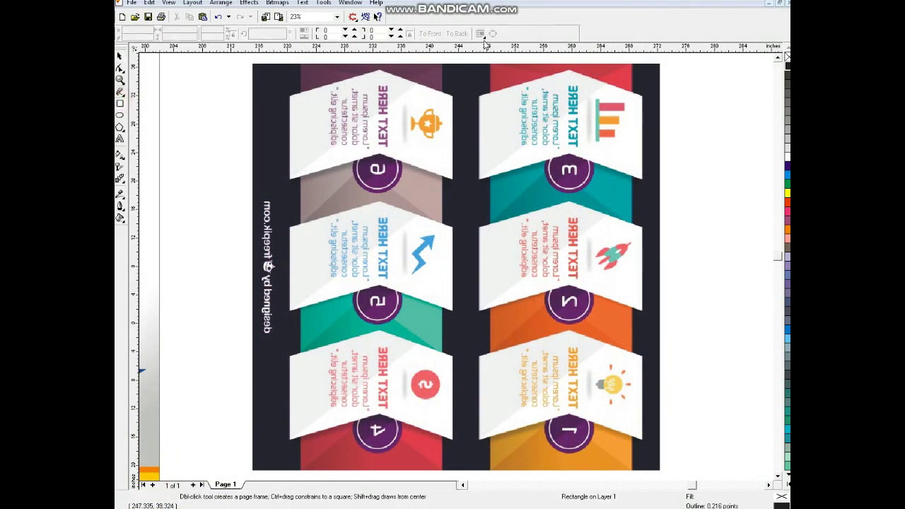
drag(467, 62, 660, 460)
key(ctrl+z)
mouse_move(491, 63)
mouse_down()
mouse_move(545, 263)
mouse_move(631, 435)
mouse_move(631, 472)
mouse_up()
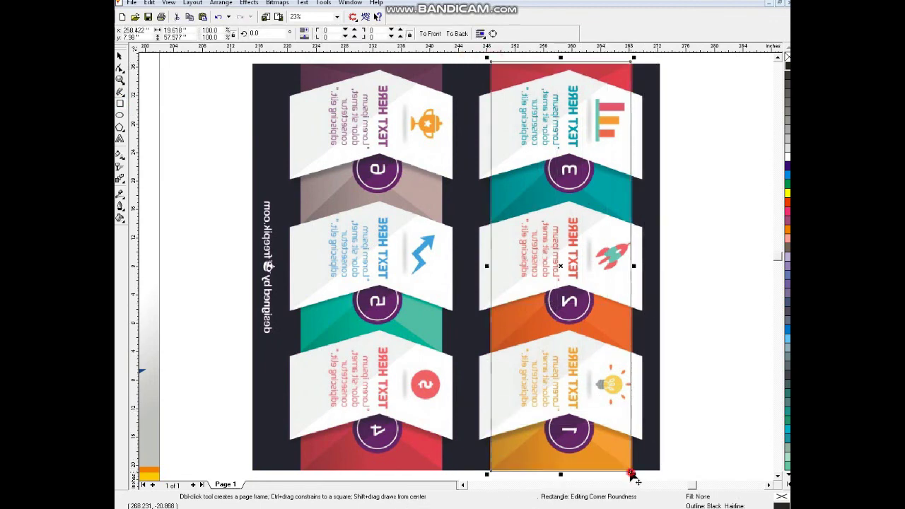
Trace the white six-sided panel above number 3 with a closed straight-line Freehand outline about 22.9 by 15.5 inches.
click(121, 80)
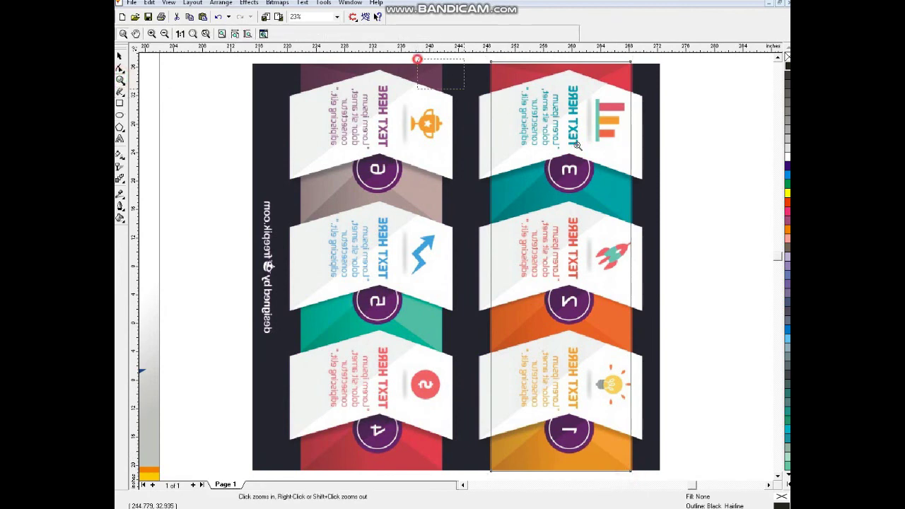
click(566, 142)
click(120, 92)
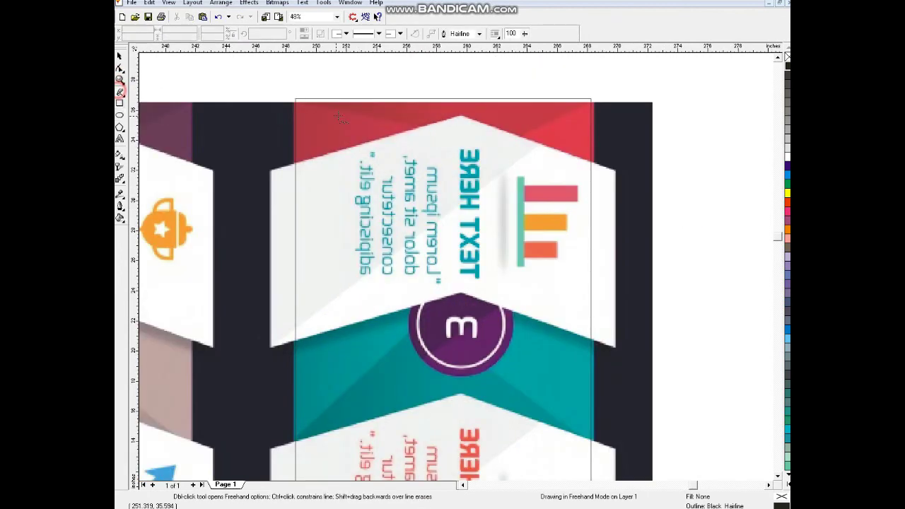
click(465, 118)
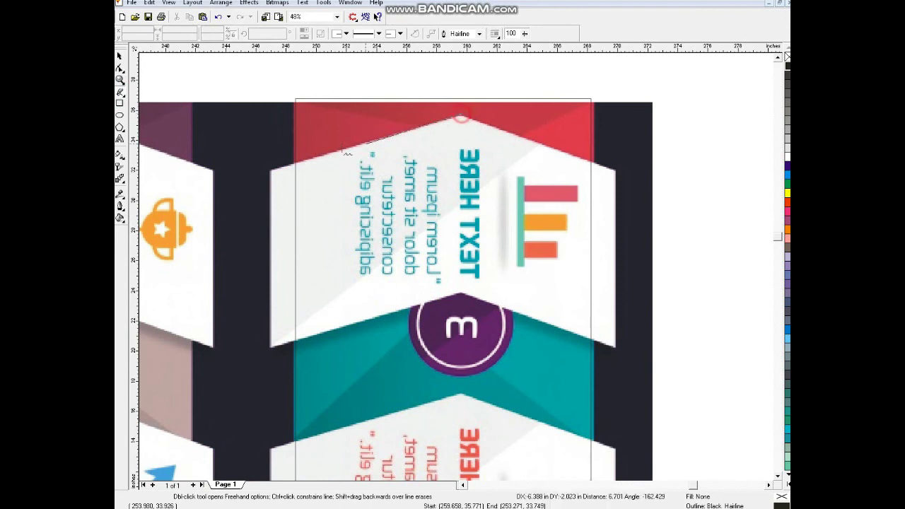
click(270, 171)
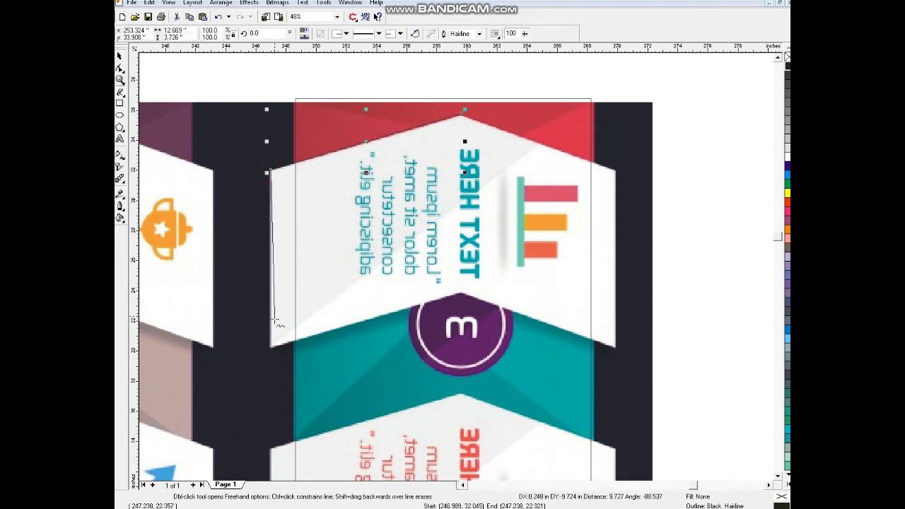
click(272, 348)
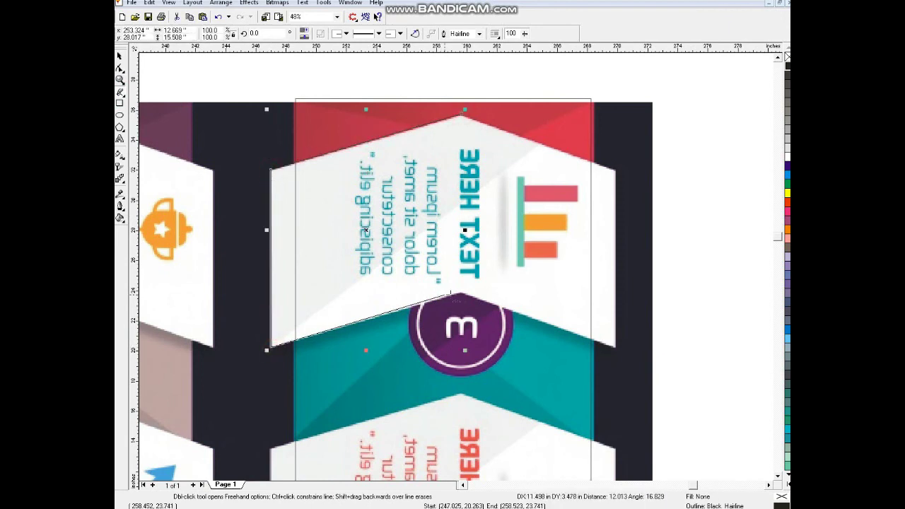
click(461, 292)
click(616, 349)
click(617, 169)
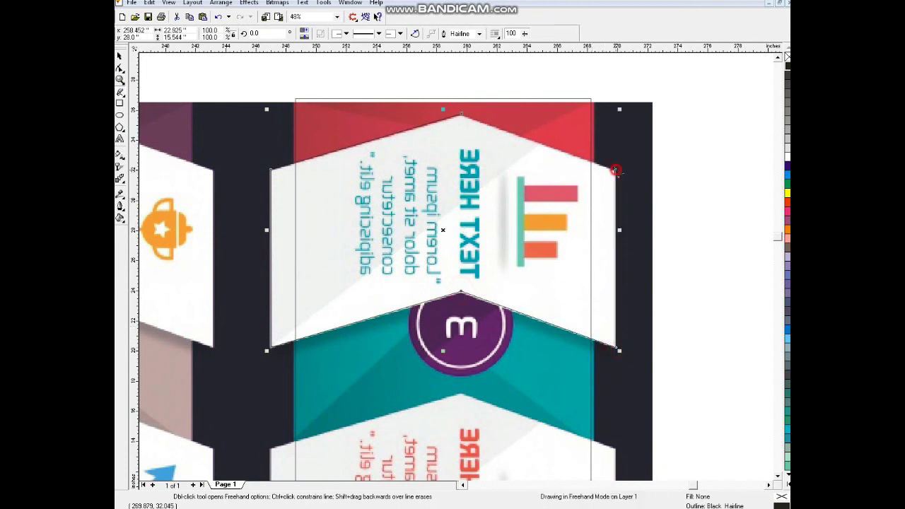
click(461, 115)
Draw a closed four-sided shape about 19.7 by 18.7 inches along the diagonal, covering the panel's grey shaded half.
click(551, 133)
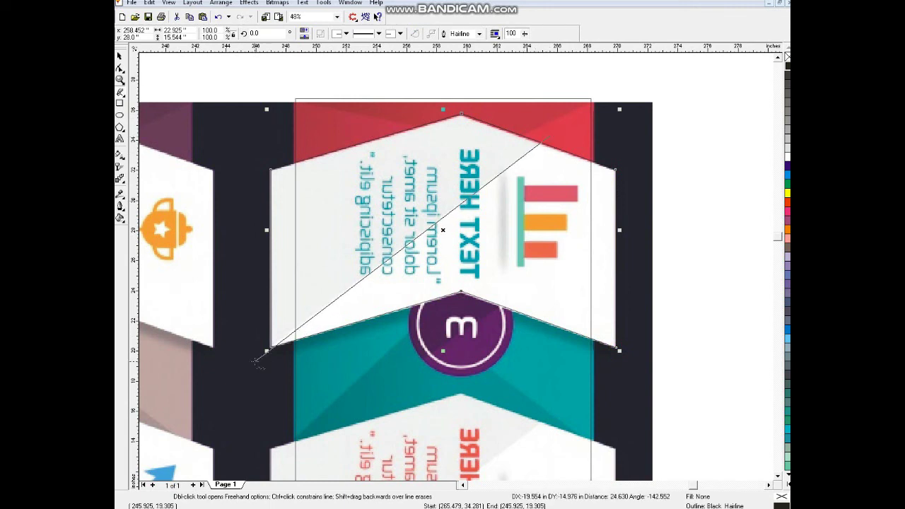
click(252, 363)
click(267, 109)
click(543, 79)
click(550, 136)
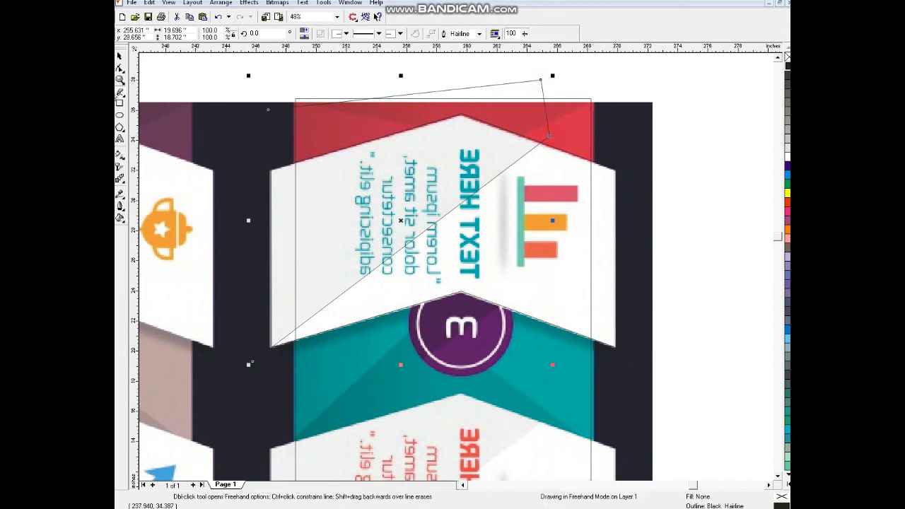
Fill the four-sided shape with 10% black, remove its outline, and PowerClip it into the traced panel.
click(120, 68)
click(788, 147)
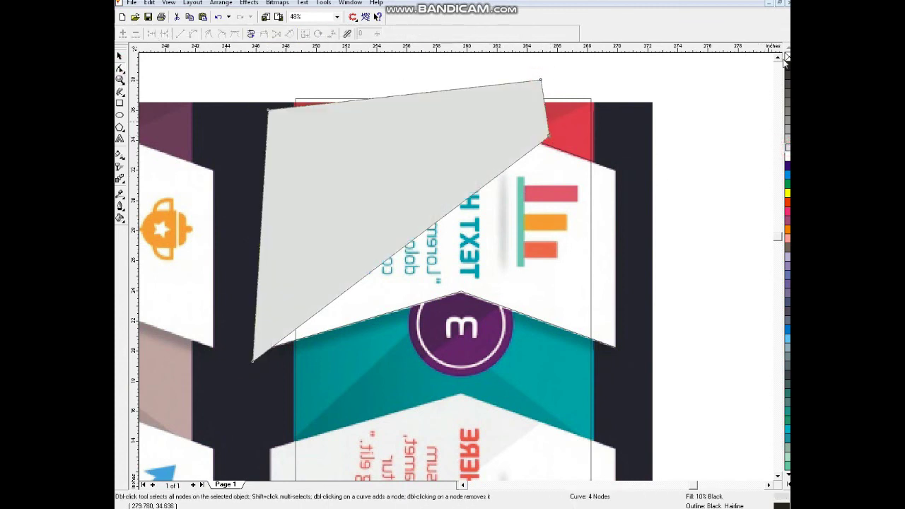
right_click(785, 67)
key(space)
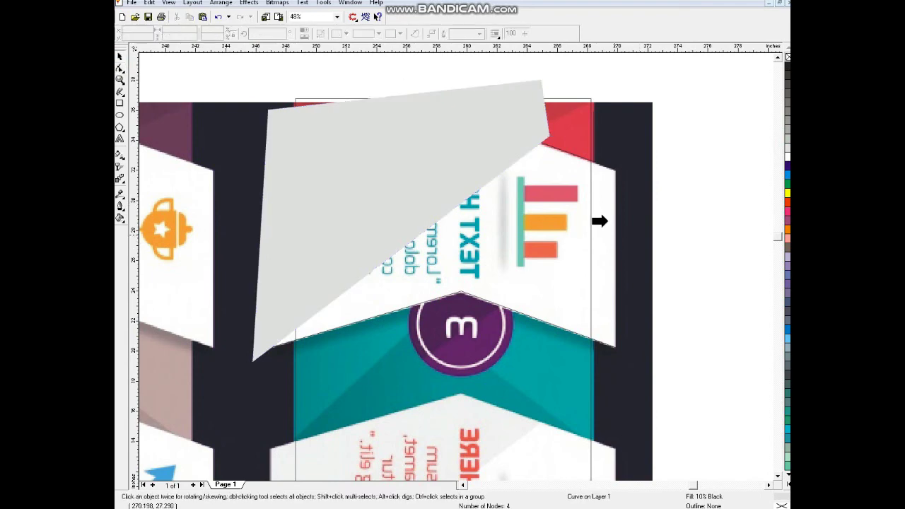
click(610, 170)
Fill the traced panel white without an outline and place copies of it over the two panels below.
click(789, 158)
key(F3)
key(Escape)
click(588, 141)
right_click(787, 56)
drag(610, 117, 580, 366)
click(686, 354)
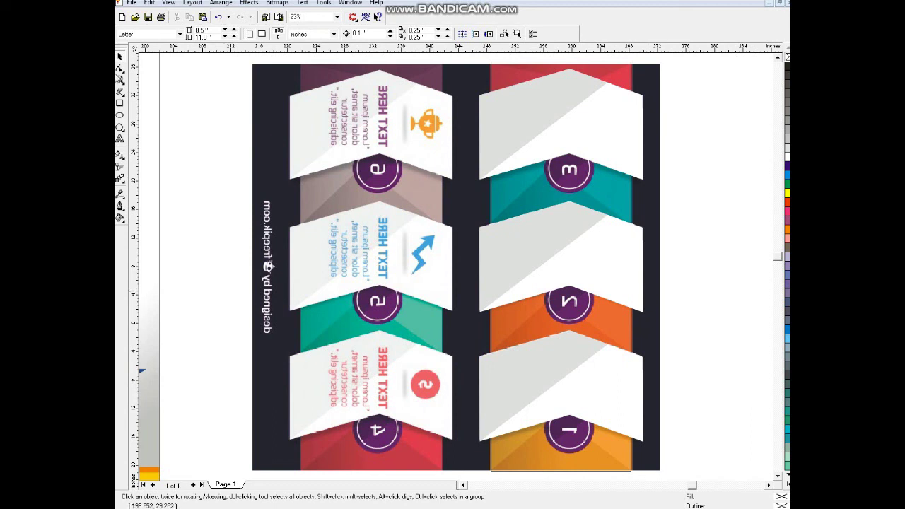
Draw a closed triangle about 21.5 by 8.3 inches over the facet of ribbon 1 and copy it up to ribbons 2 and 3.
click(119, 92)
click(777, 476)
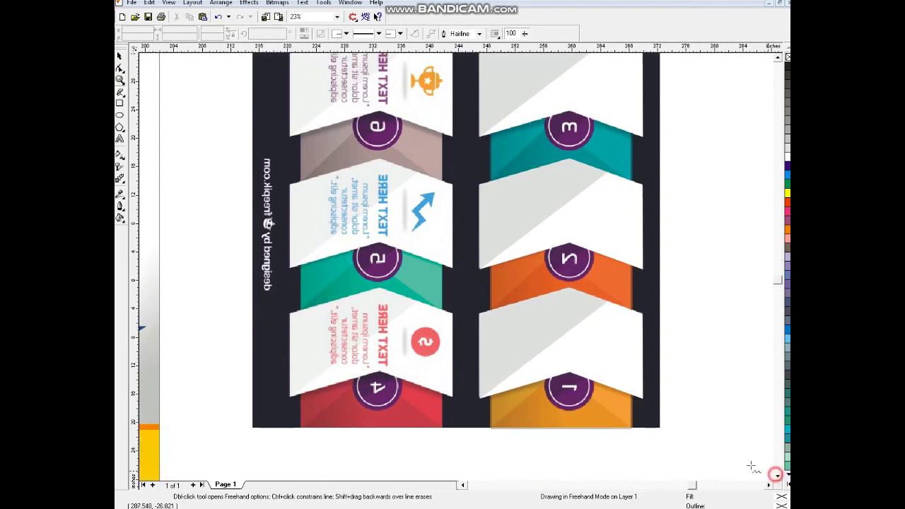
click(636, 431)
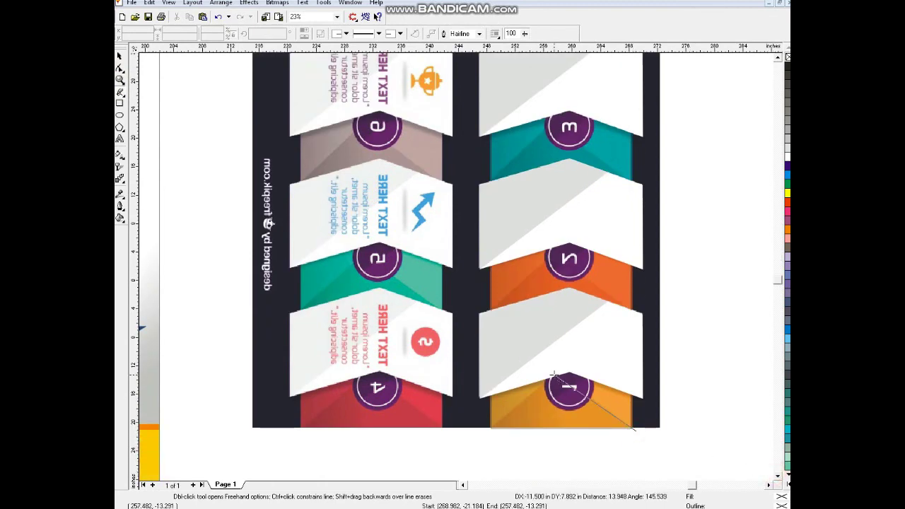
double_click(555, 375)
click(483, 434)
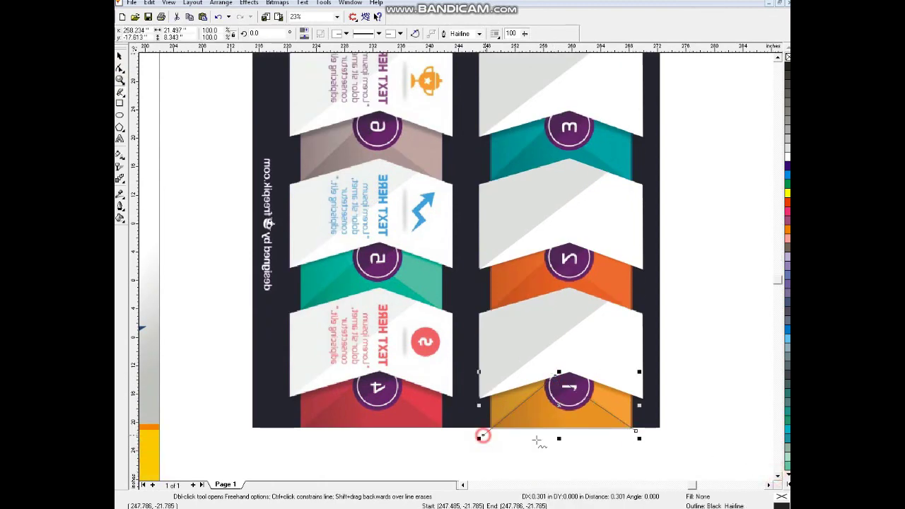
click(636, 432)
click(120, 56)
drag(558, 407, 568, 161)
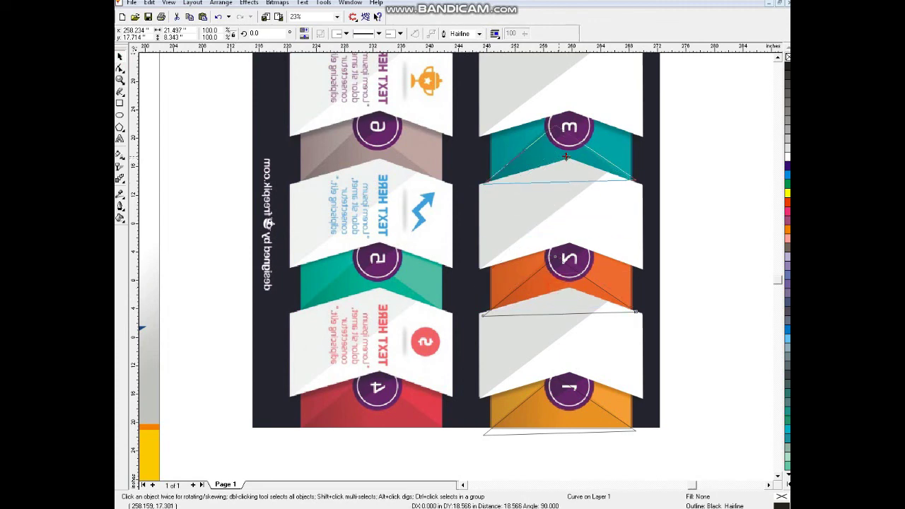
Copy the triangle from ribbon 3 up to the red ribbon at the infographic's upper edge.
click(776, 58)
click(777, 58)
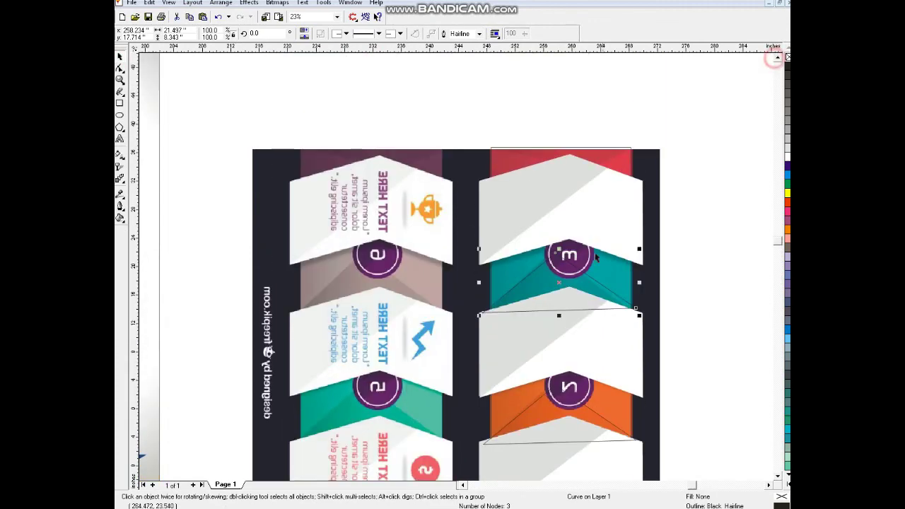
drag(566, 286, 566, 150)
Shorten the tall rectangle to about 19.6 by 12.2 inches over the red ribbon and fill it with Magenta.
double_click(606, 151)
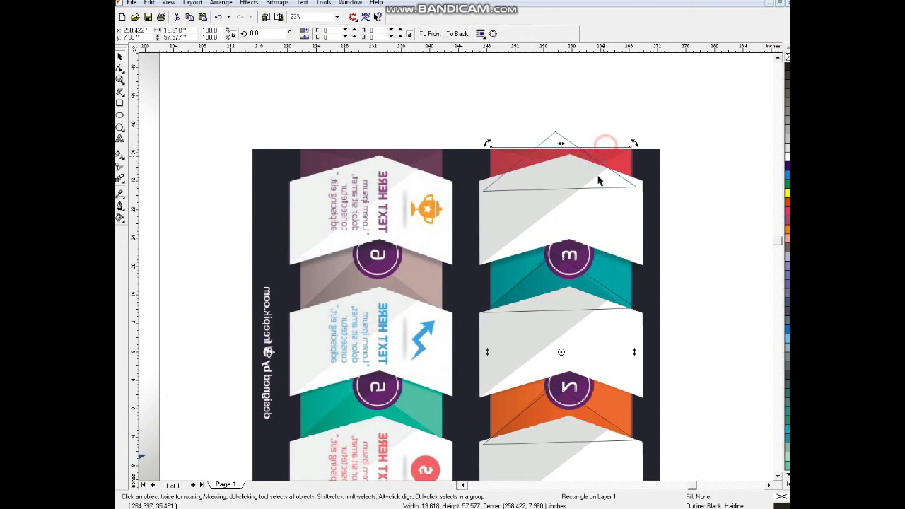
click(566, 147)
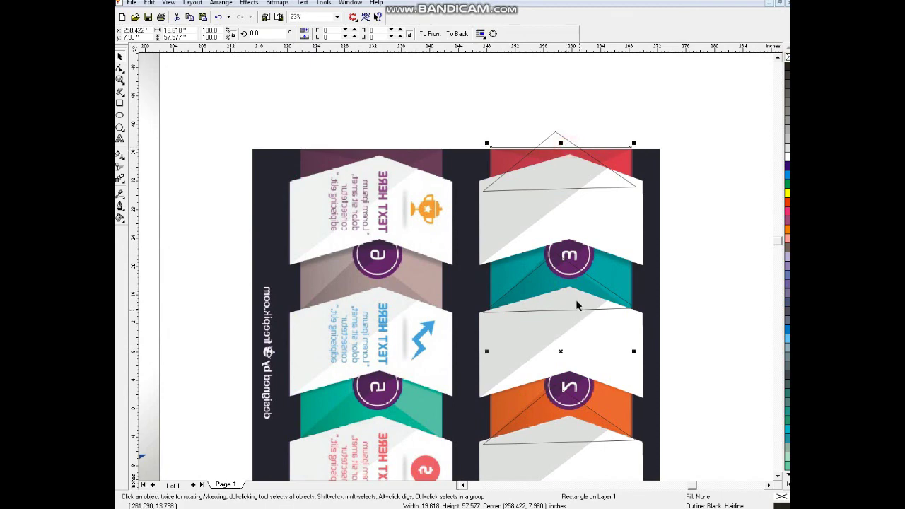
key(F3)
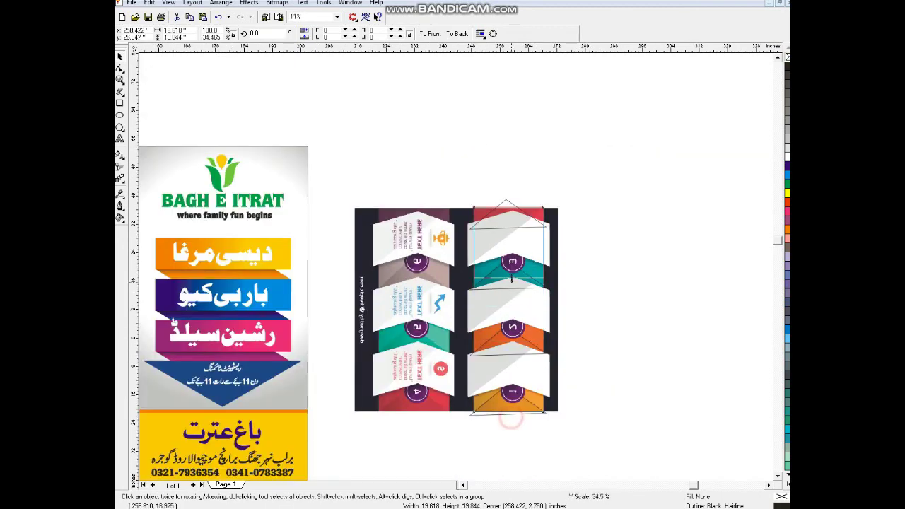
click(512, 272)
click(534, 208)
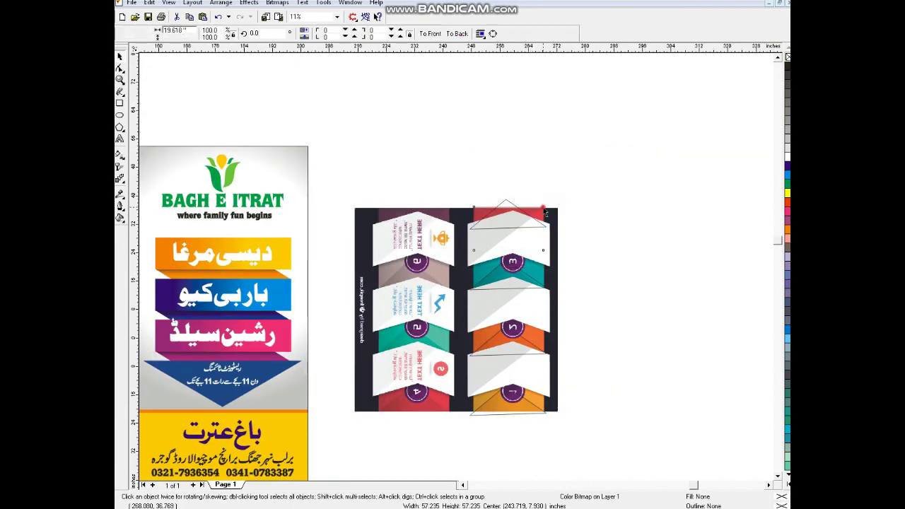
key(shift+F2)
key(F3)
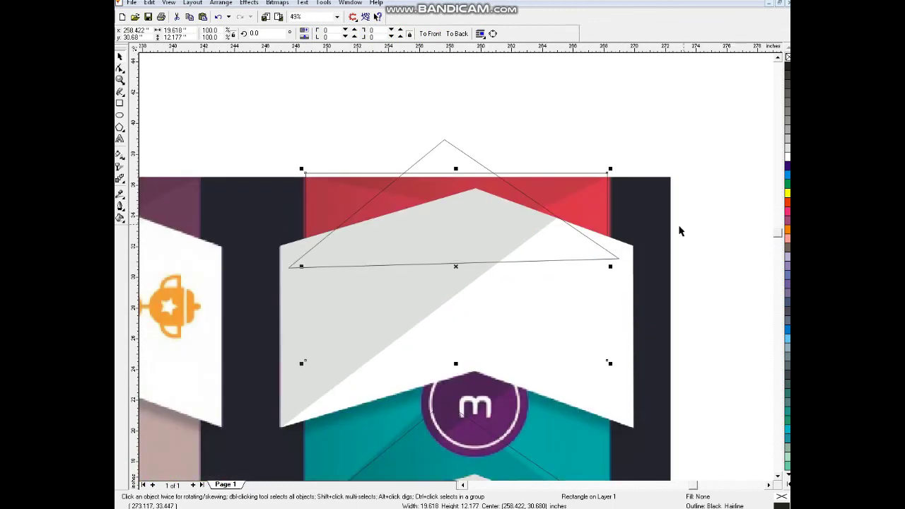
click(787, 210)
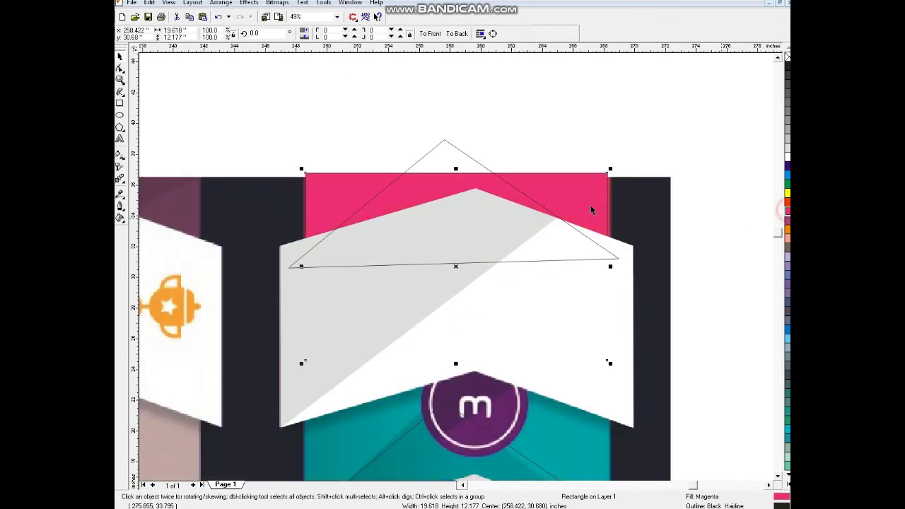
Fill the triangle over the magenta rectangle with Blue Purple and remove its outline.
click(514, 187)
click(787, 485)
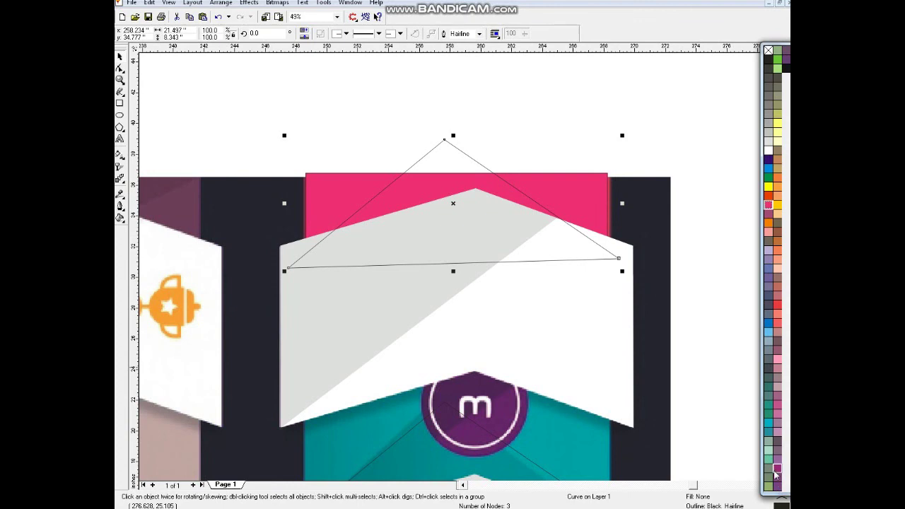
click(774, 470)
right_click(788, 57)
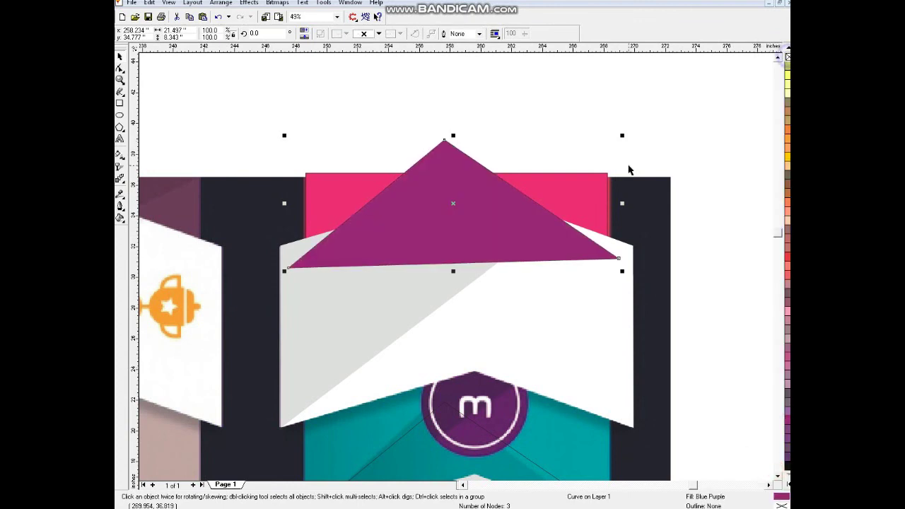
Copy the magenta rectangle down over ribbon 3 at a height of about 12.3 inches and fill the copy with Turquoise.
click(629, 167)
key(F3)
click(535, 382)
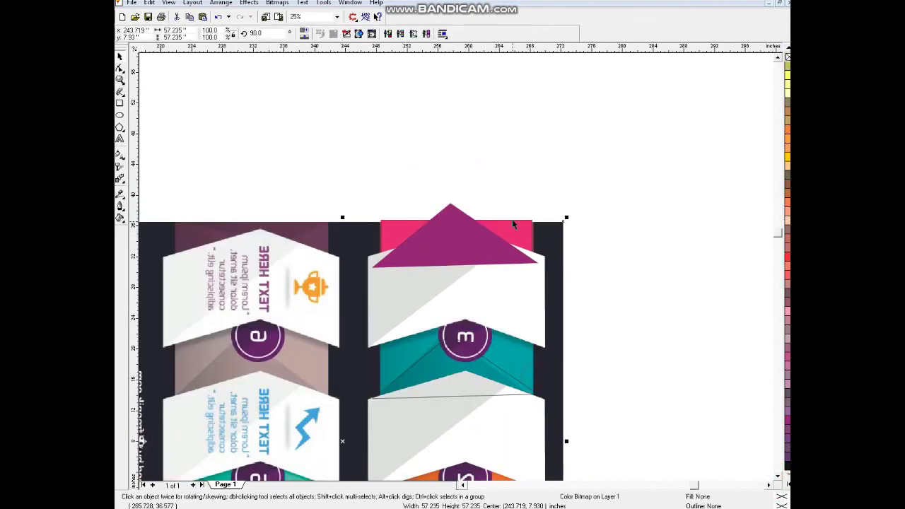
click(522, 225)
drag(452, 220, 445, 403)
click(788, 486)
click(769, 424)
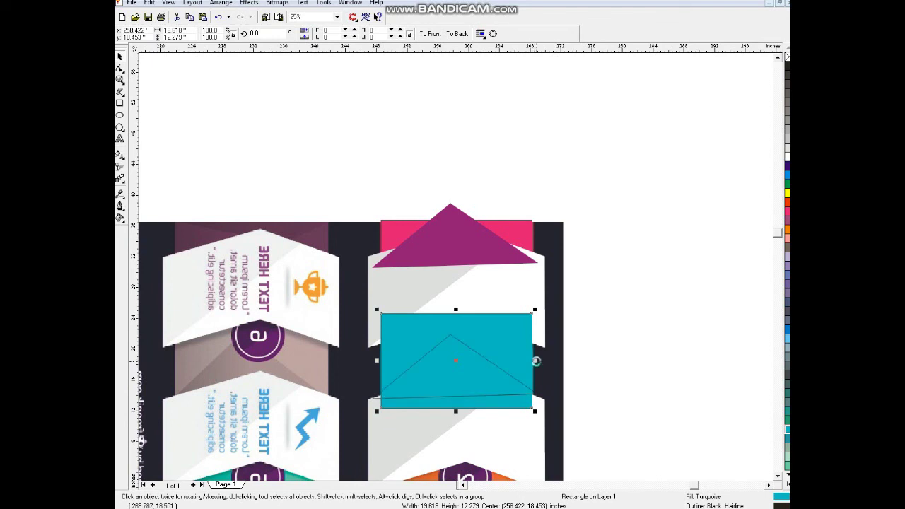
Fill the triangle over ribbon 3 with Sky Blue and the triangle over ribbon 2 with Orange.
click(504, 375)
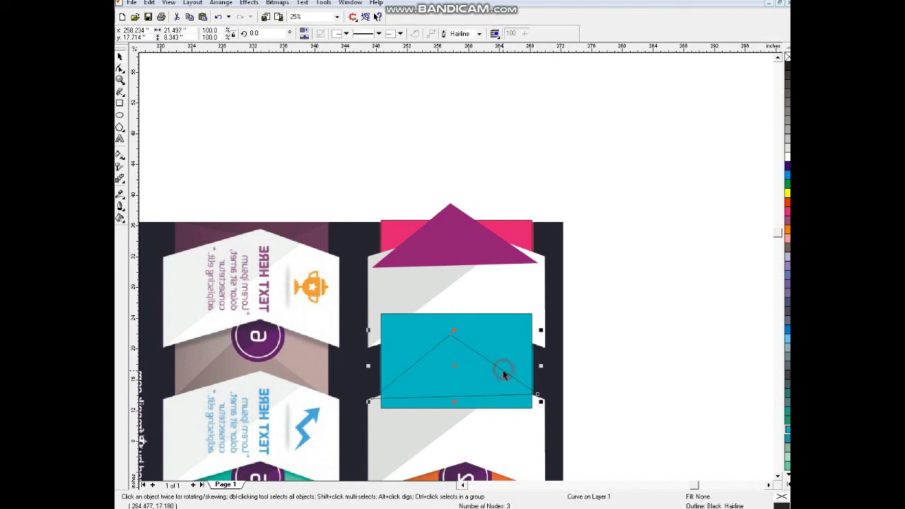
click(787, 332)
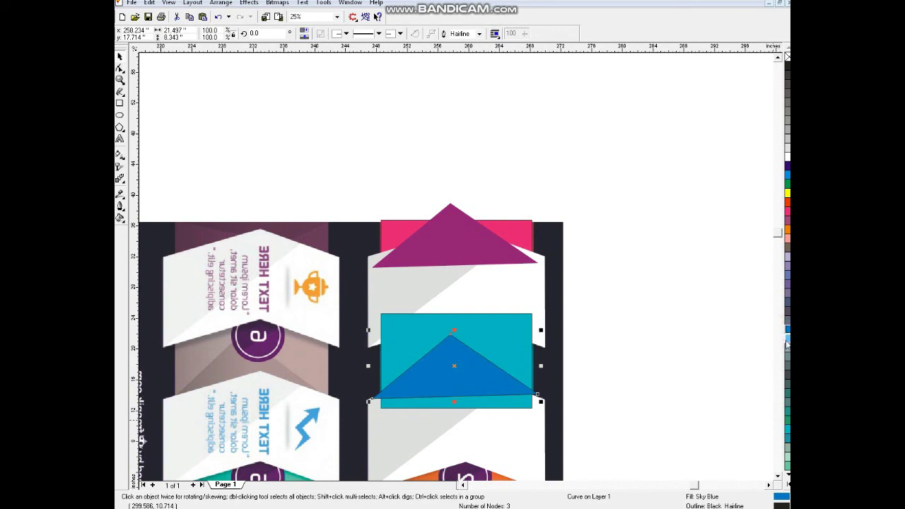
scroll(771, 470, down, 5)
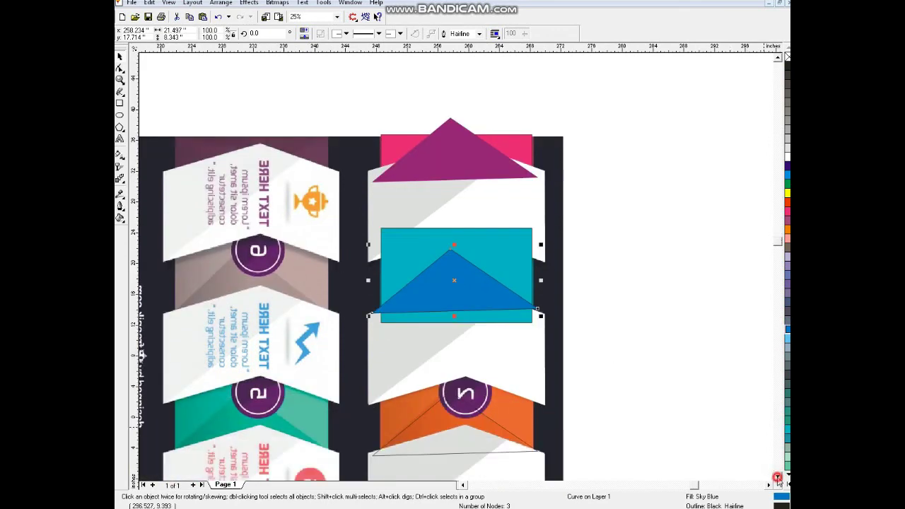
click(506, 348)
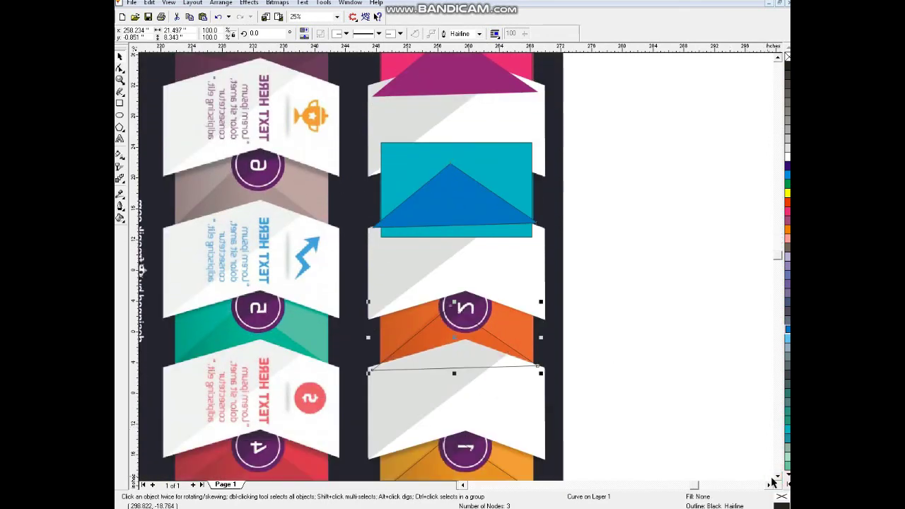
click(787, 488)
click(770, 224)
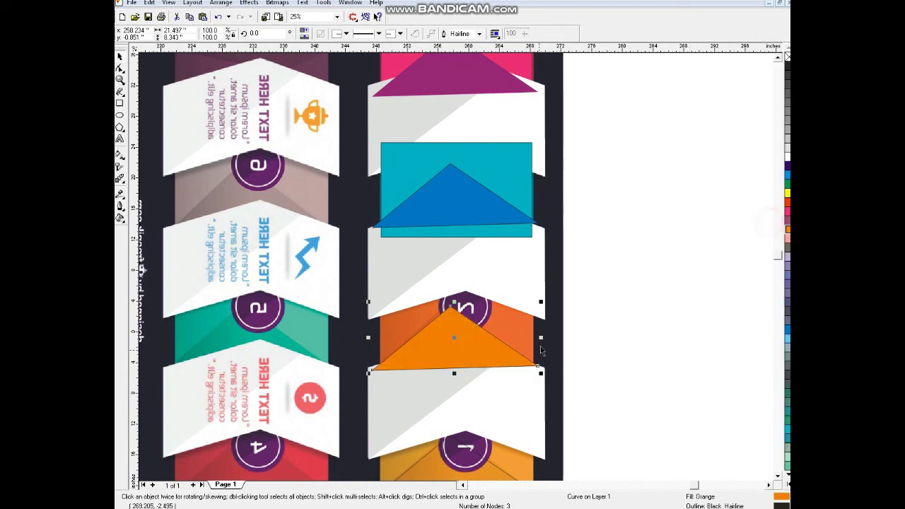
Copy the turquoise rectangle over ribbon 2 about 18.1 inches high, fill it with Deep Yellow, and place it behind the white panels.
click(505, 238)
drag(456, 139, 443, 375)
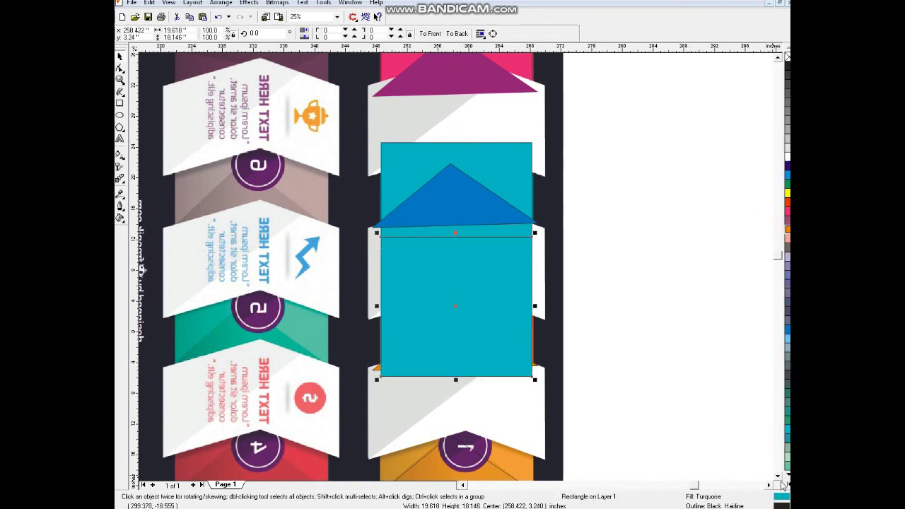
click(783, 483)
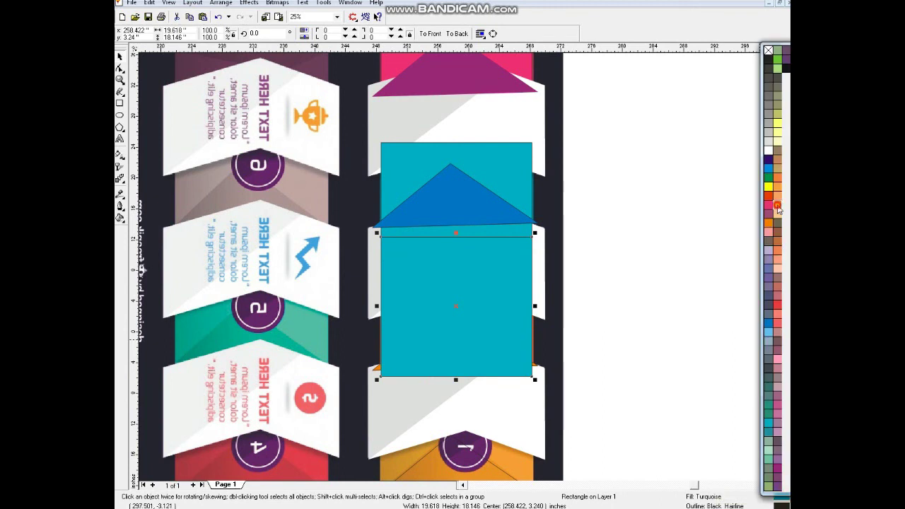
click(778, 206)
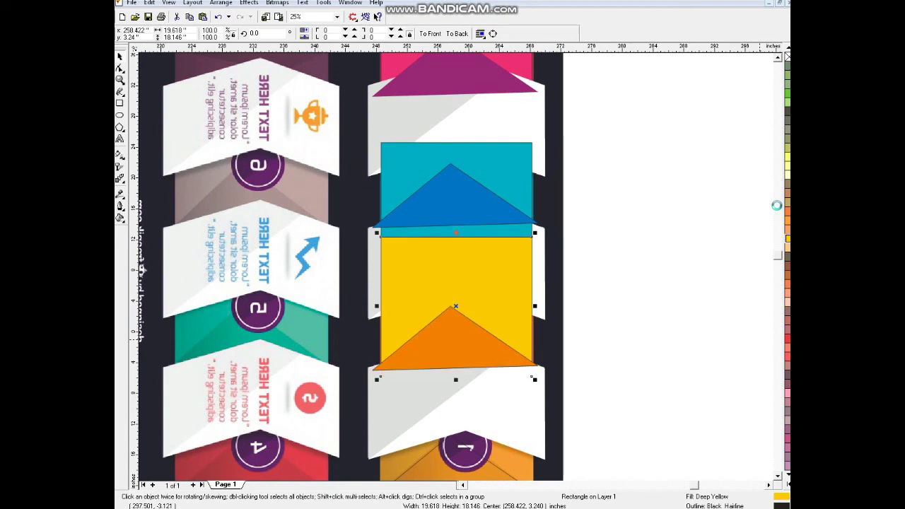
click(778, 476)
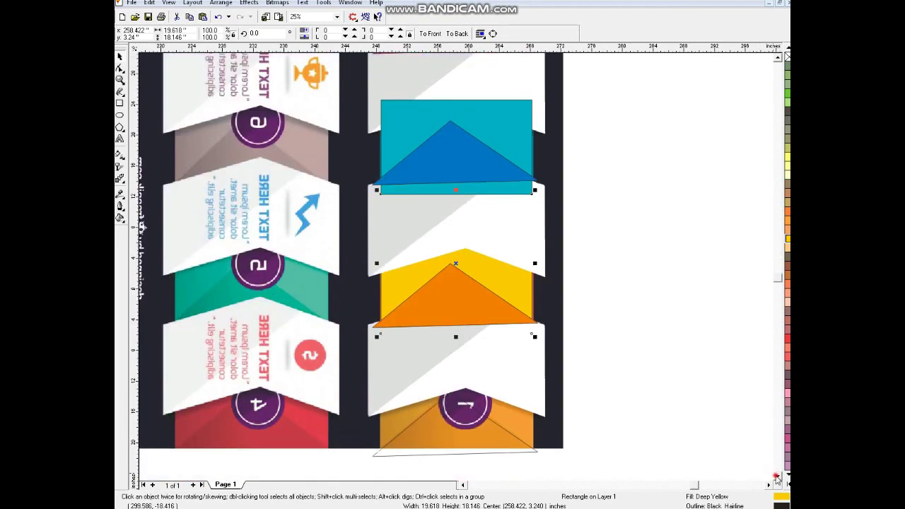
Copy the yellow rectangle down over ribbon 1 about 17.8 inches high, fill it with Chartreuse, and send it to the back.
click(778, 476)
click(778, 476)
key(Escape)
click(514, 179)
click(485, 186)
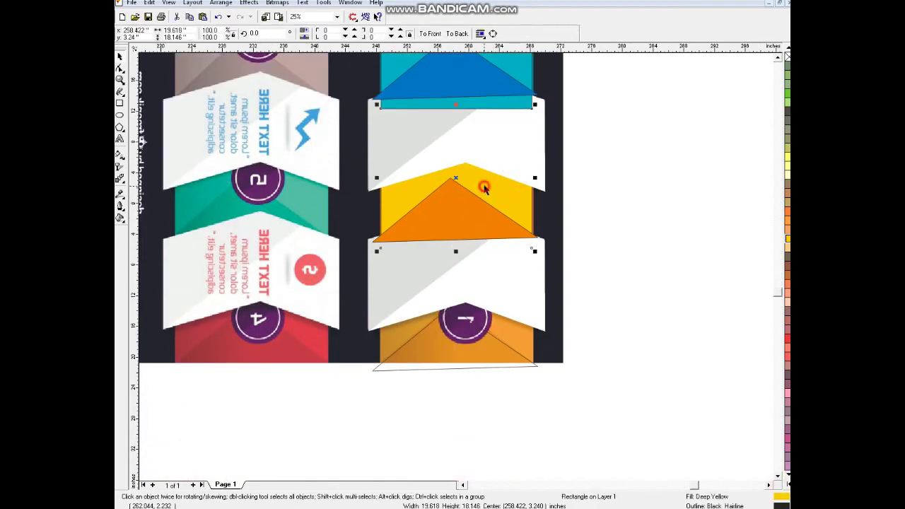
drag(438, 244, 439, 386)
click(786, 480)
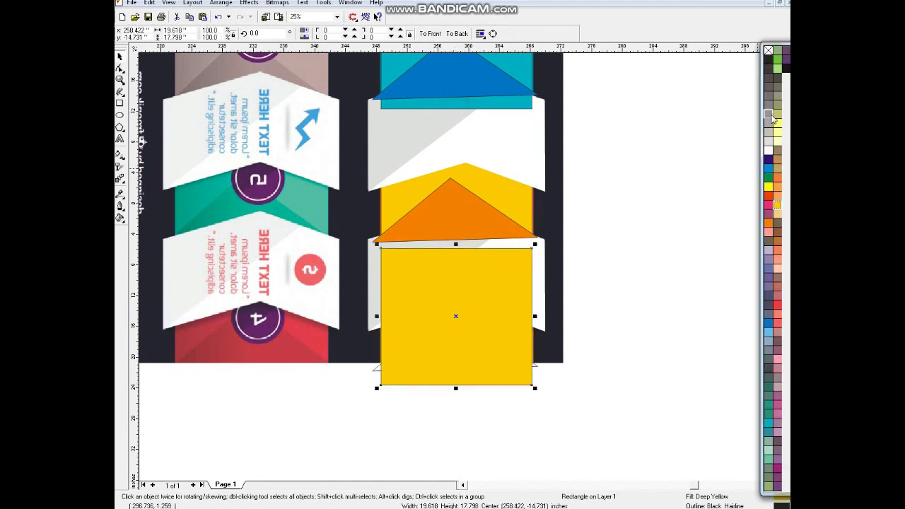
click(777, 62)
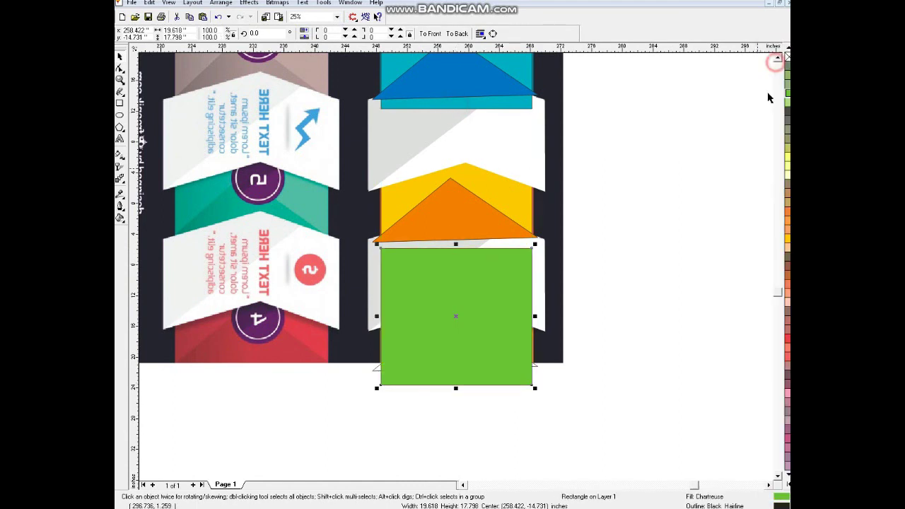
key(shift+Page_Down)
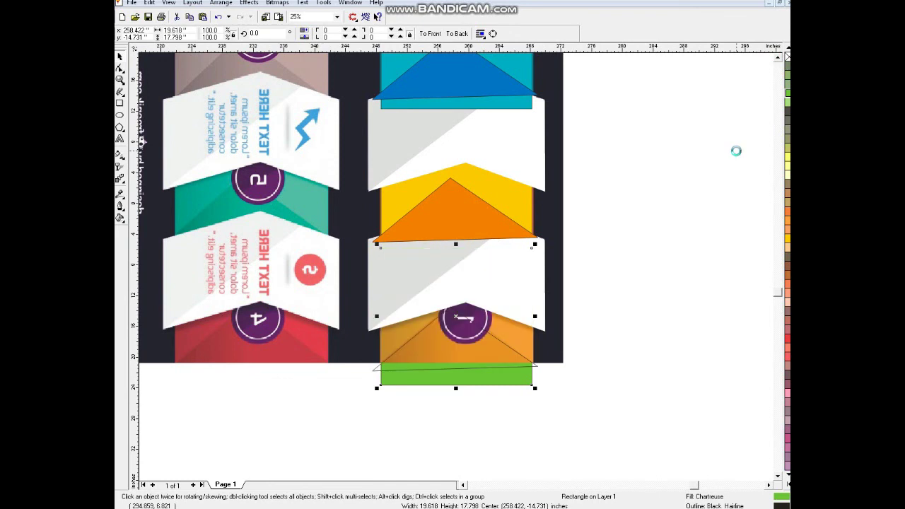
Fill the triangle over ribbon 1 with dark green.
click(506, 347)
click(788, 485)
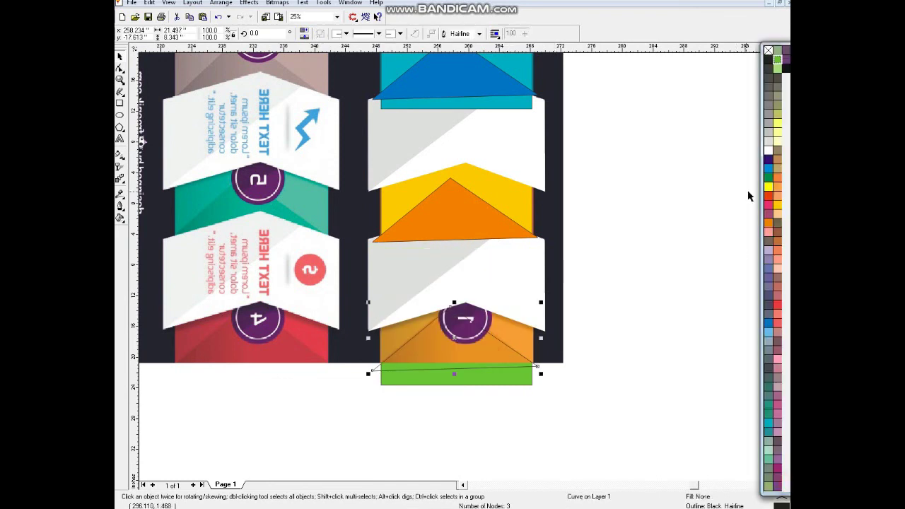
click(768, 181)
click(677, 317)
scroll(594, 320, down, 1)
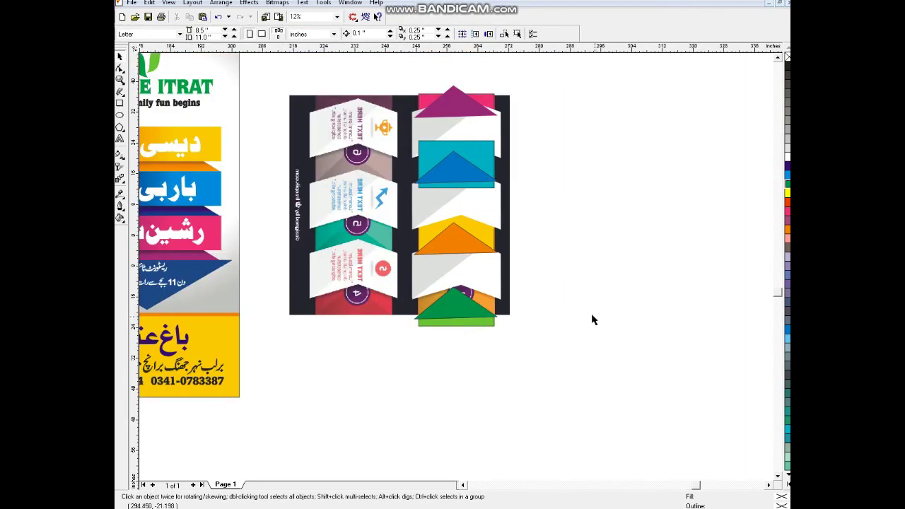
Move the infographic image away from the traced shapes and send the turquoise and magenta ribbons with their triangles behind the panels.
drag(306, 173, 591, 177)
click(469, 168)
shift+click(477, 149)
key(shift+Page_Down)
click(468, 113)
shift+click(485, 98)
key(shift+Page_Down)
Order the yellow and green ribbons with their triangles behind the white panels.
click(485, 242)
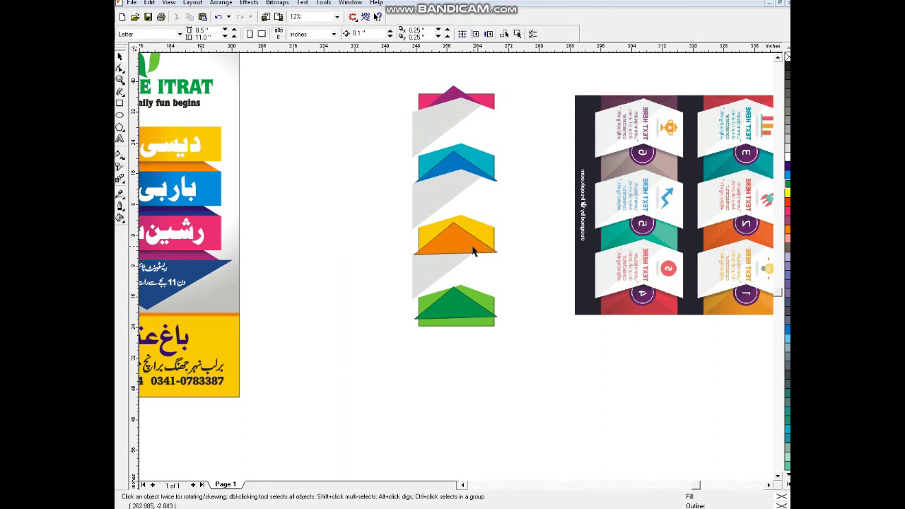
click(474, 251)
shift+click(485, 234)
key(ctrl+l)
key(Escape)
click(466, 299)
shift+click(473, 326)
key(ctrl+l)
key(Escape)
Remove the outlines from all the traced ribbon pieces and group them.
drag(388, 82, 515, 362)
right_click(788, 60)
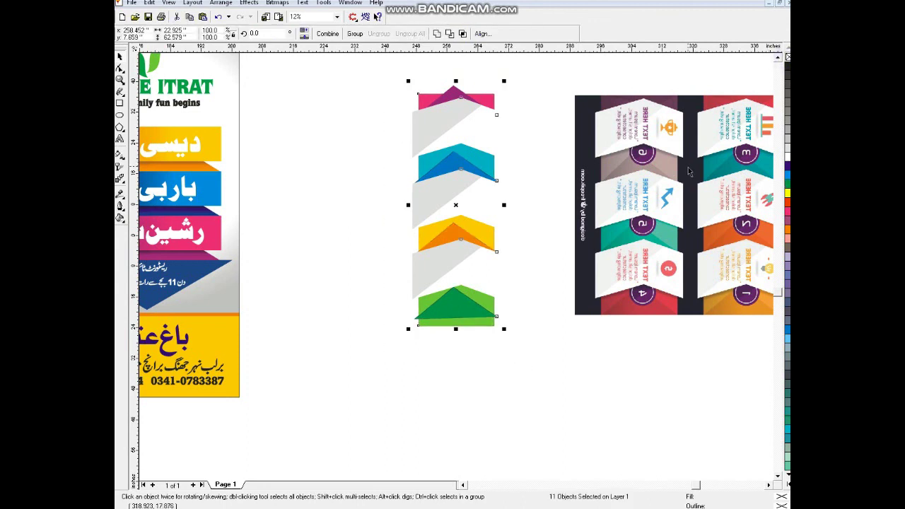
key(ctrl+g)
key(F3)
Move the infographic image farther away and copy a 48 by 96 inch banner background onto the ribbons, extracting and deleting its PowerClip contents.
drag(535, 242, 650, 243)
drag(324, 157, 488, 169)
key(alt+c)
key(w)
key(x)
key(Delete)
Fill the copied banner background with black and send it behind the ribbon group.
click(494, 179)
click(788, 67)
key(shift+Page_Down)
key(Escape)
Enlarge the ribbon group proportionally to about 32.2 by 88 inches.
click(488, 186)
key(shift+F2)
click(475, 189)
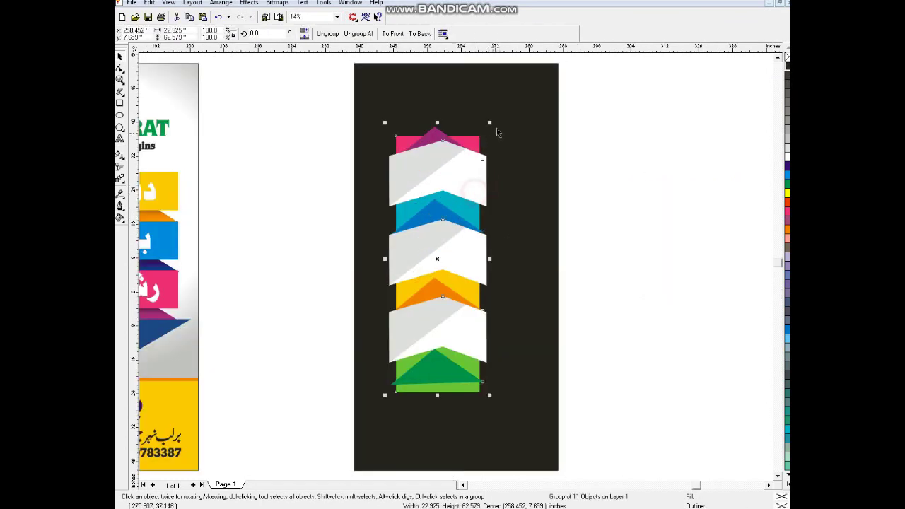
drag(491, 123, 530, 70)
Center the ribbon group on the black background and raise it until its magenta end overhangs the upper edge.
shift+click(529, 87)
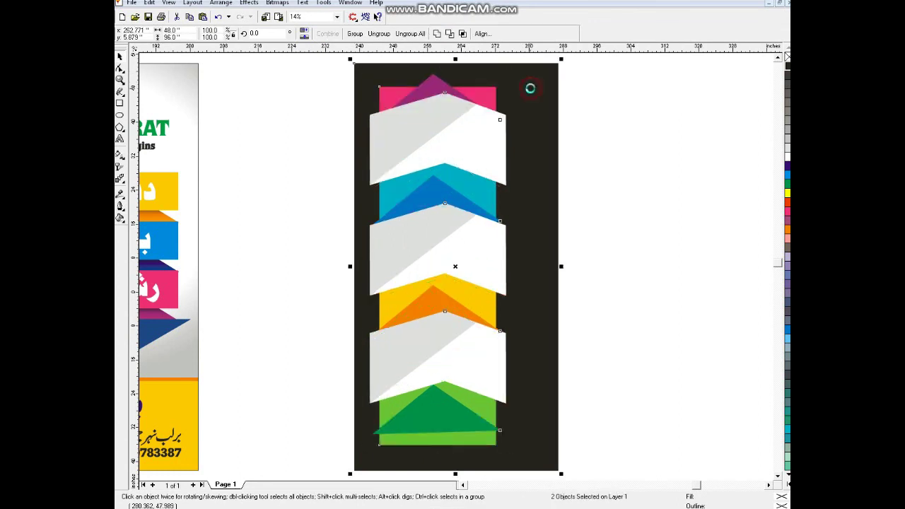
key(c)
key(e)
click(513, 155)
mouse_move(505, 148)
mouse_down()
mouse_move(505, 132)
mouse_move(495, 144)
mouse_up()
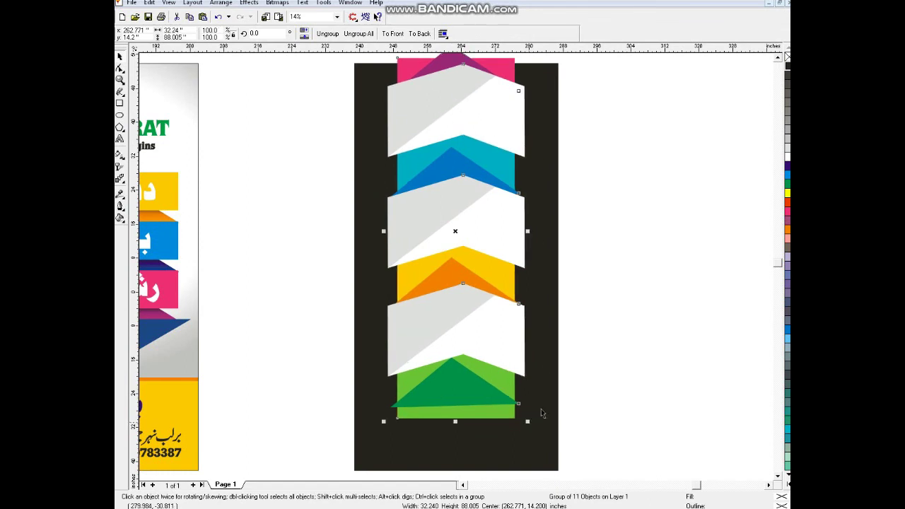
Make a shorter copy of the black background ending across the green ribbon, and PowerClip the ribbon group into it.
click(548, 396)
drag(457, 59, 425, 390)
click(693, 309)
click(478, 230)
key(alt+c)
key(w)
key(p)
click(549, 205)
click(640, 212)
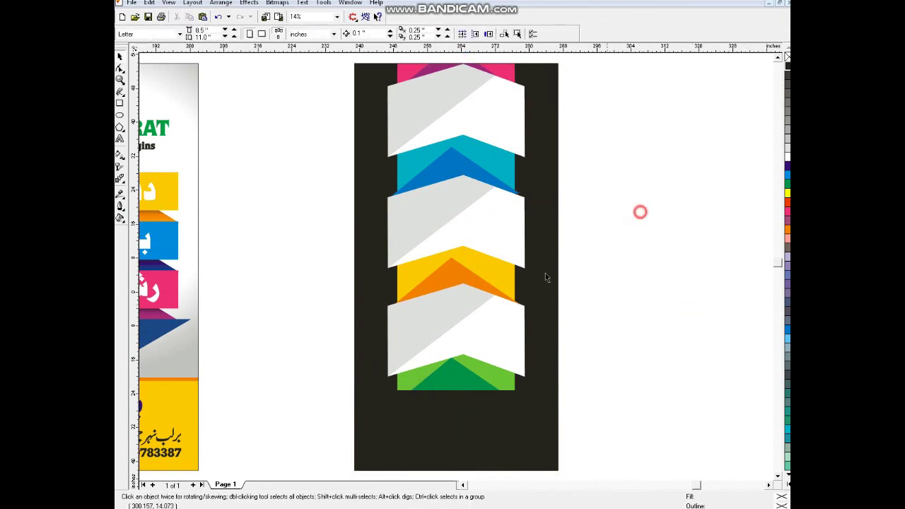
click(572, 281)
key(F3)
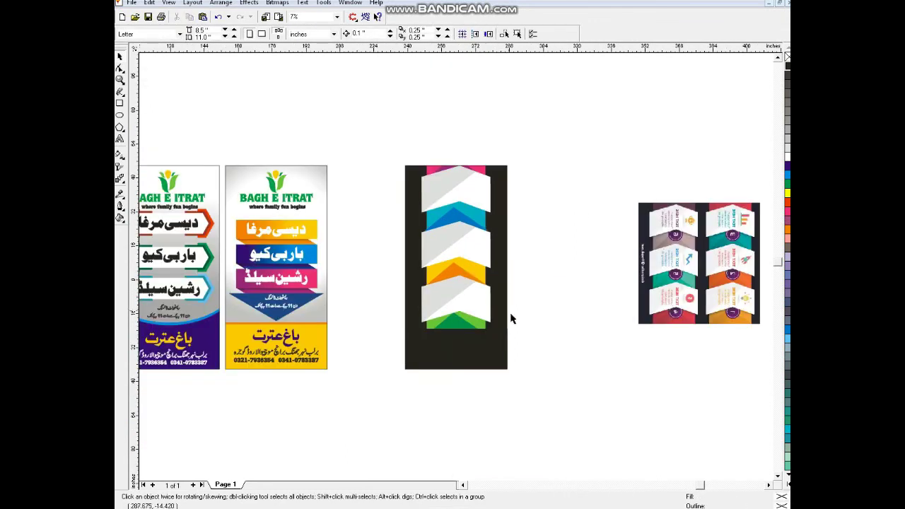
click(288, 231)
shift+click(294, 261)
shift+click(291, 283)
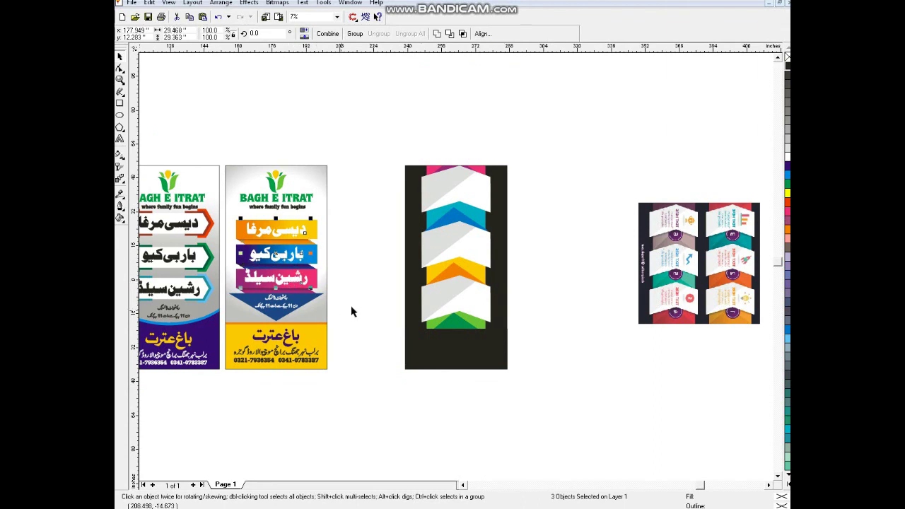
Copy the four Urdu dish names from the four-tile banner to beside the ribbon banner and select them together with it.
key(F3)
click(202, 256)
drag(184, 206, 138, 315)
click(270, 281)
drag(218, 234, 150, 290)
drag(189, 262, 563, 242)
click(439, 196)
drag(439, 196, 595, 343)
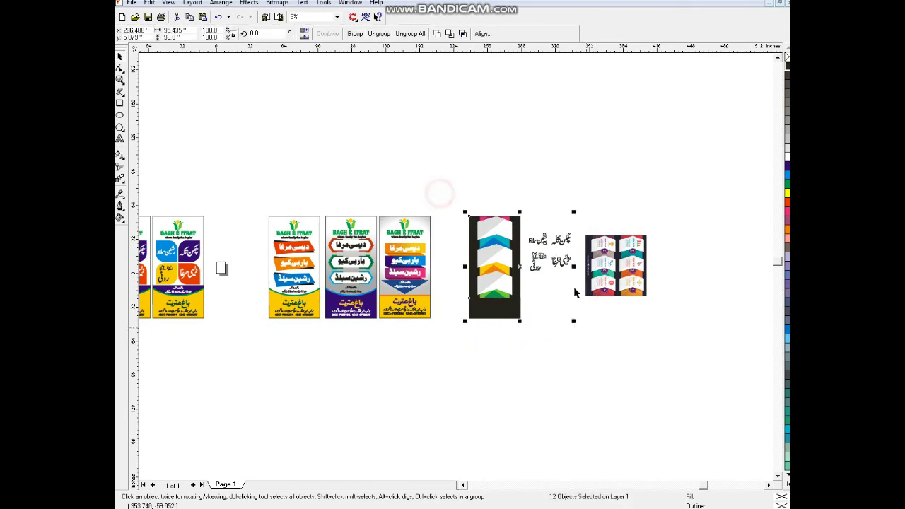
Place the دیسی مرغا dish name on the uppermost white ribbon and enlarge it to about 21.6 by 13.6 inches.
key(shift+F2)
click(633, 263)
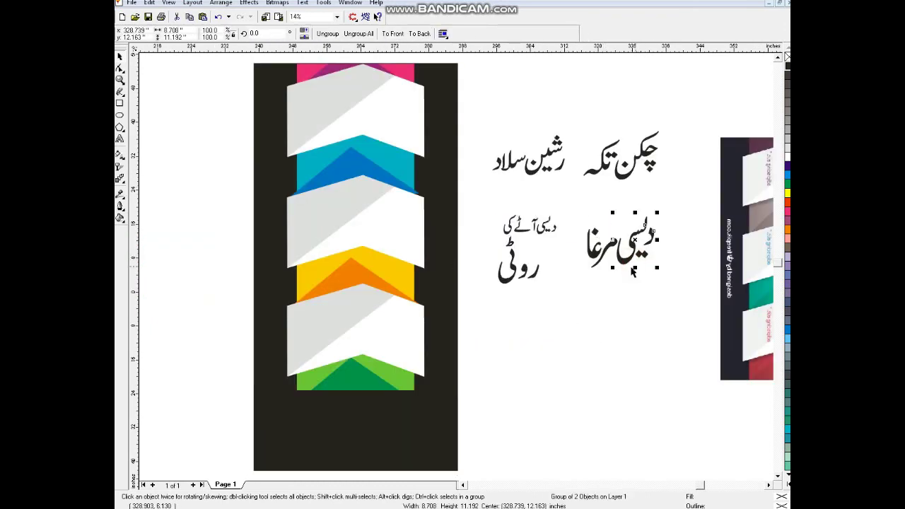
click(695, 312)
drag(580, 206, 403, 138)
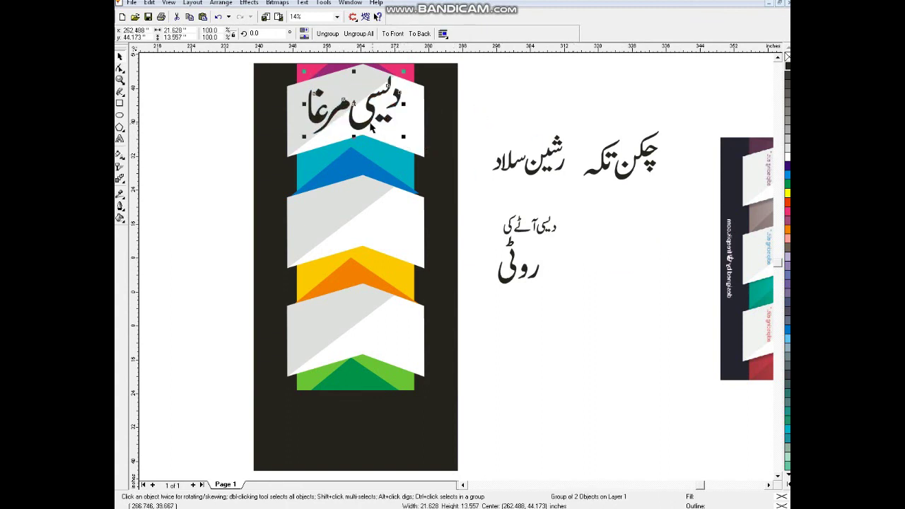
click(509, 111)
Group the رشین سلاد lettering, place it on the middle white ribbon and size it to the ribbon's width.
drag(481, 107, 574, 201)
key(ctrl+g)
drag(529, 162, 401, 183)
click(579, 278)
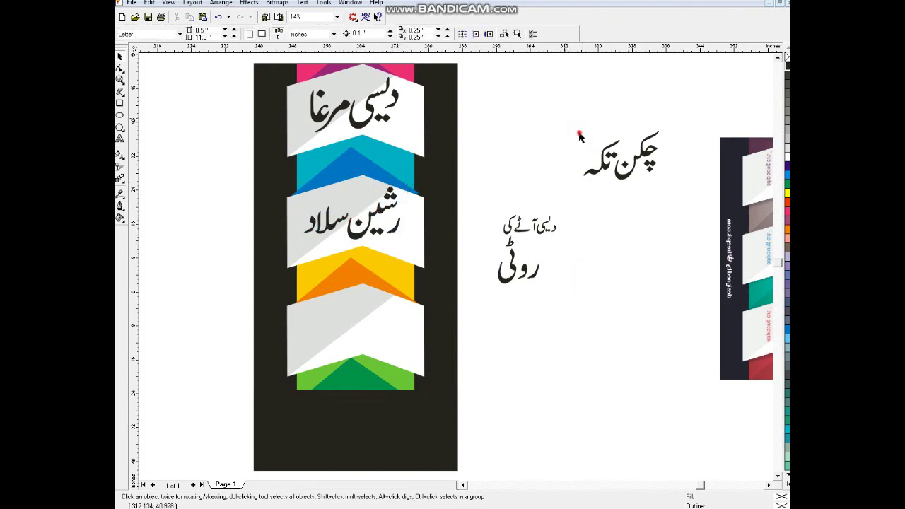
Place the چکن تکہ dish name on the lowest white ribbon and enlarge it to about 19 by 12.2 inches.
drag(578, 136, 679, 208)
drag(648, 150, 370, 314)
click(384, 348)
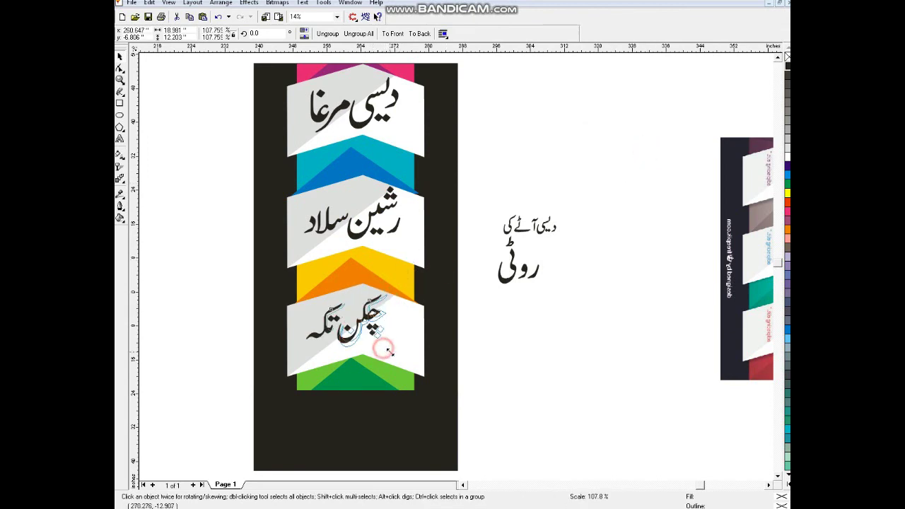
click(485, 378)
Fill the rectangle below the ribbons with 10% Black and remove its outline.
click(424, 418)
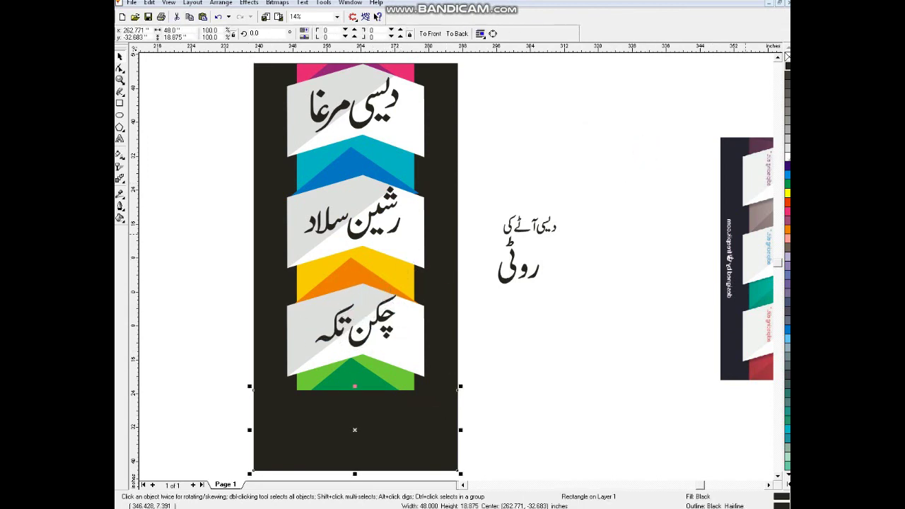
click(787, 147)
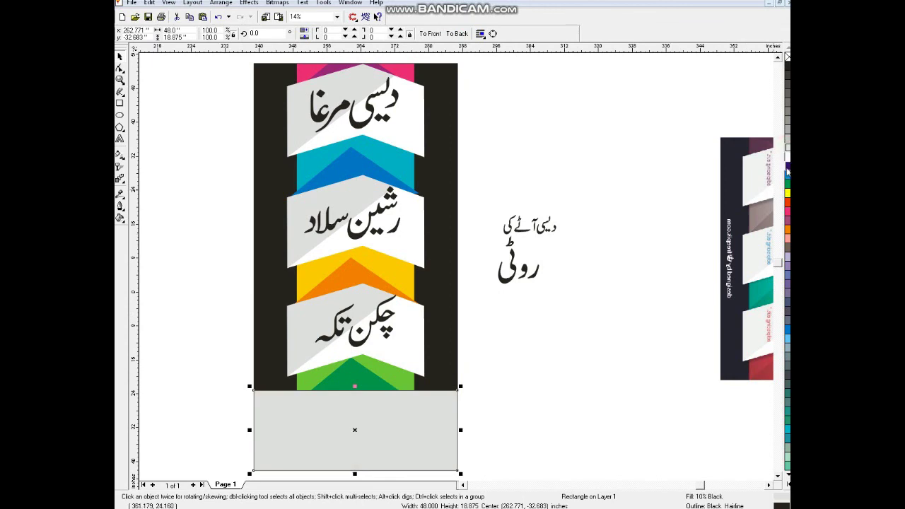
right_click(786, 56)
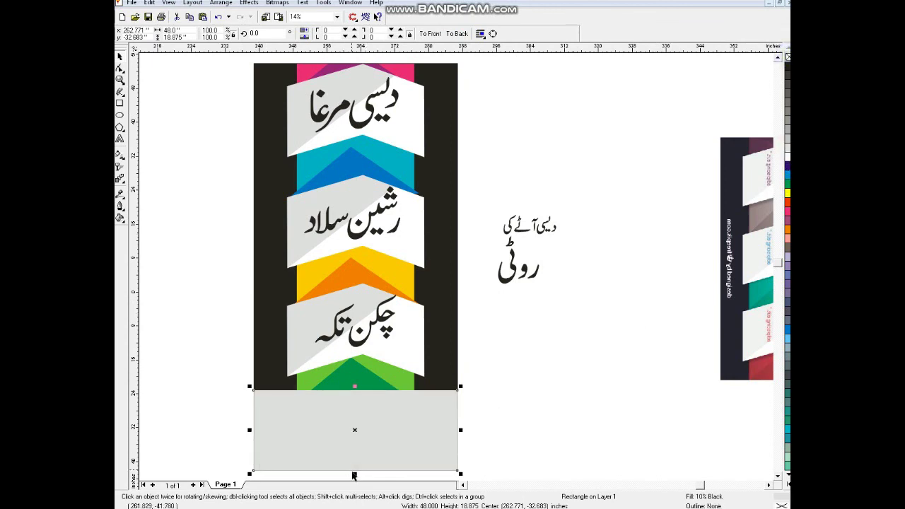
Make a strip copy about 1 inch tall along the footer rectangle's upper edge and fill it with Moon Green.
drag(358, 470, 358, 416)
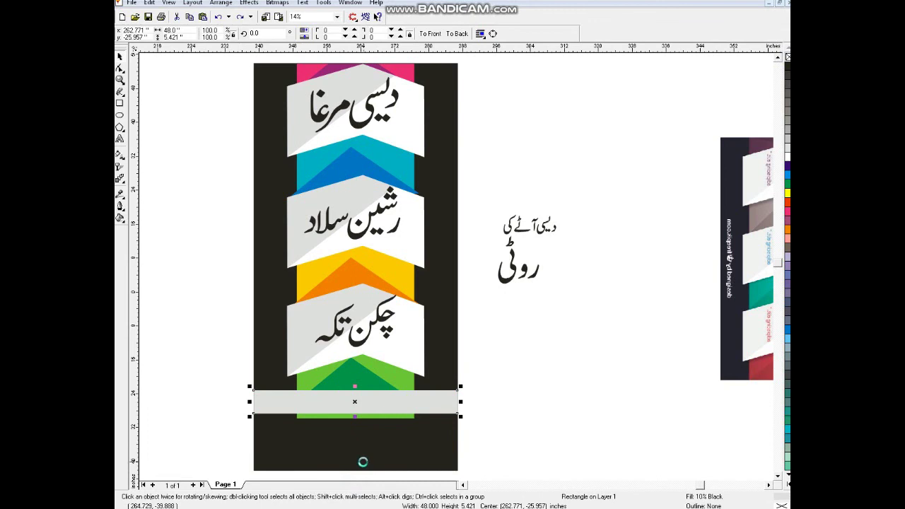
key(ctrl+z)
drag(356, 472, 364, 397)
right_click(364, 398)
click(785, 488)
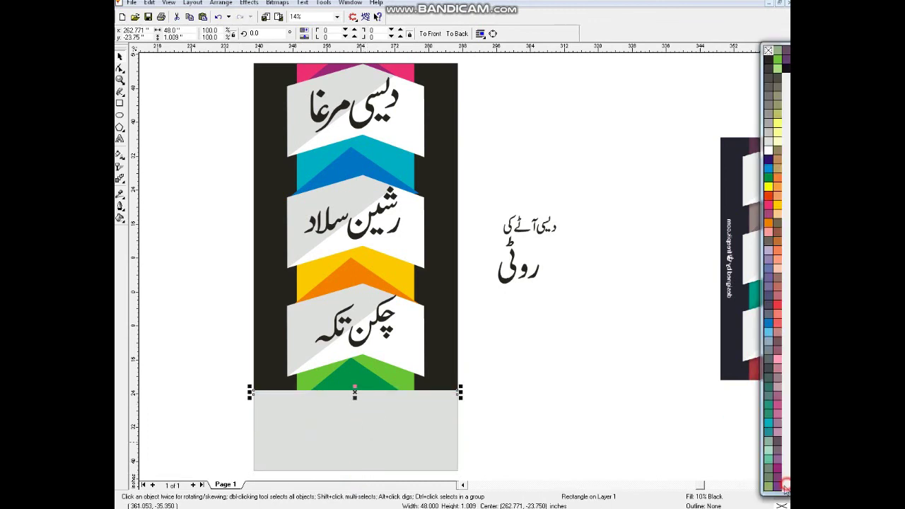
click(777, 68)
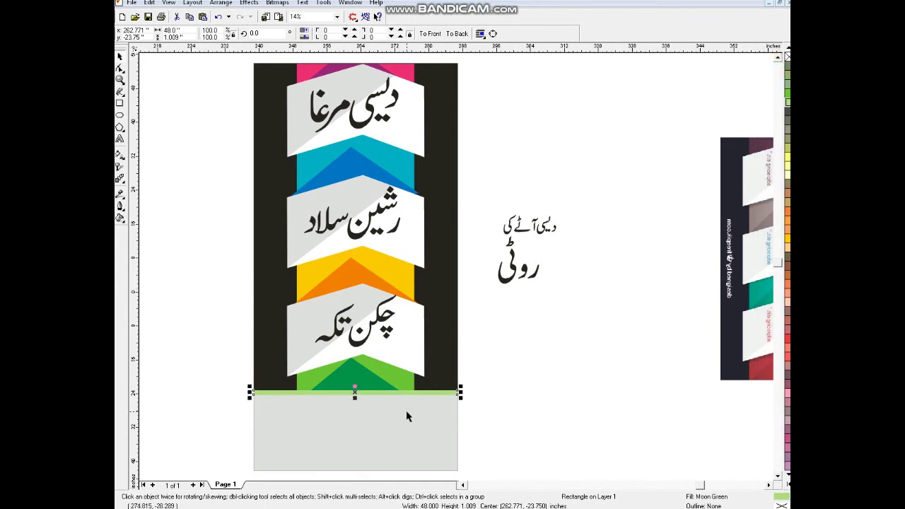
Give the footer rectangle a dark green uniform fill of C95 M53 Y94 K28.
click(407, 416)
click(120, 219)
click(135, 220)
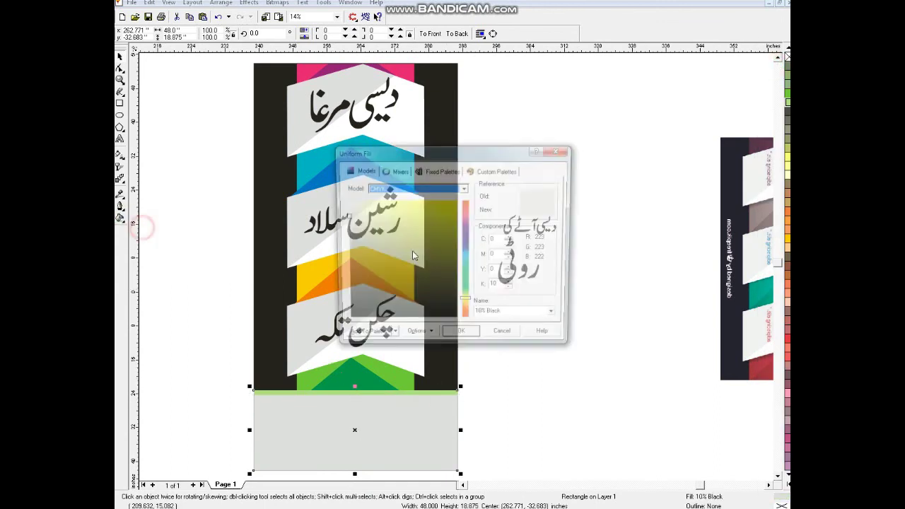
click(464, 290)
click(449, 295)
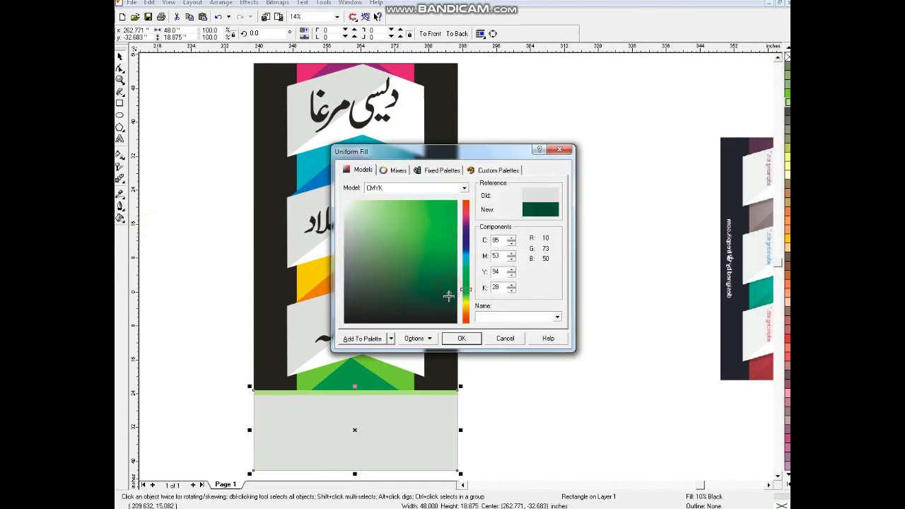
click(462, 338)
click(513, 310)
click(574, 283)
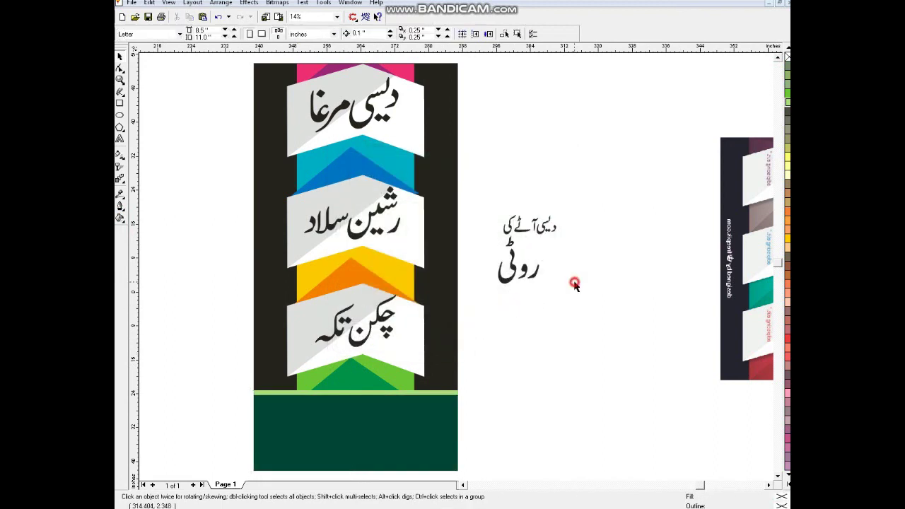
Ungroup the ribbon pieces inside the PowerClip, pull the dark blue fold's tip in to the teal ribbon's edge, and finish editing the contents.
click(438, 152)
click(526, 145)
click(446, 164)
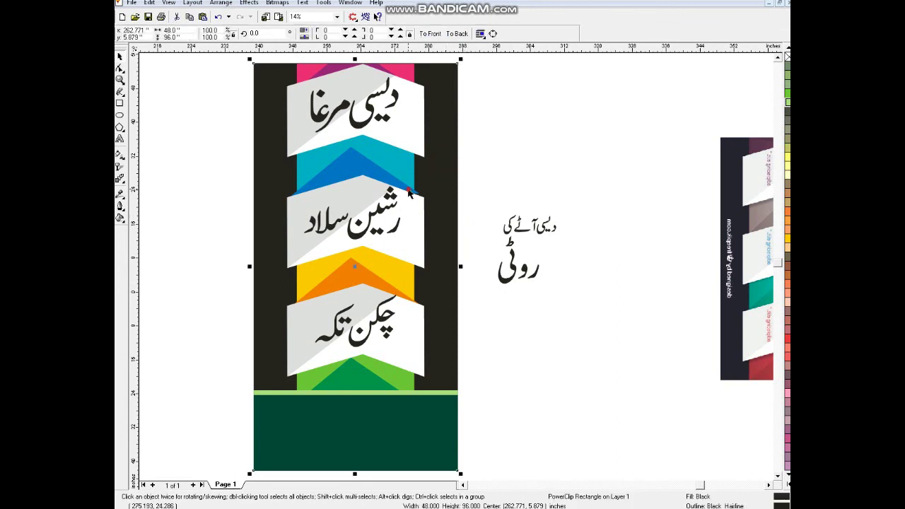
ctrl+click(374, 173)
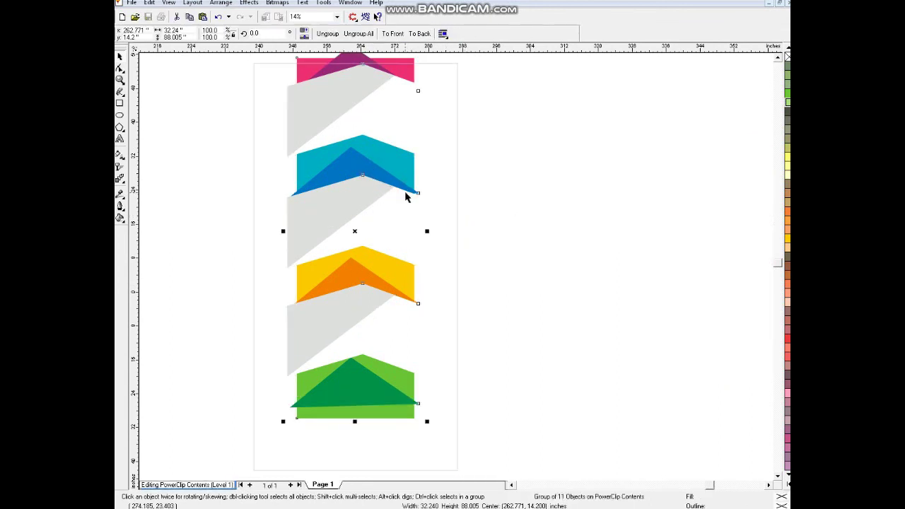
click(347, 34)
click(417, 193)
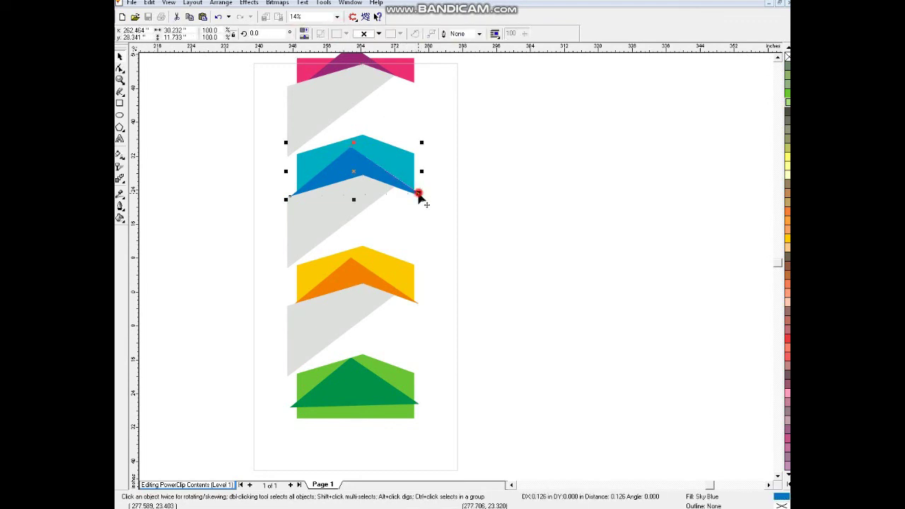
ctrl+click(488, 228)
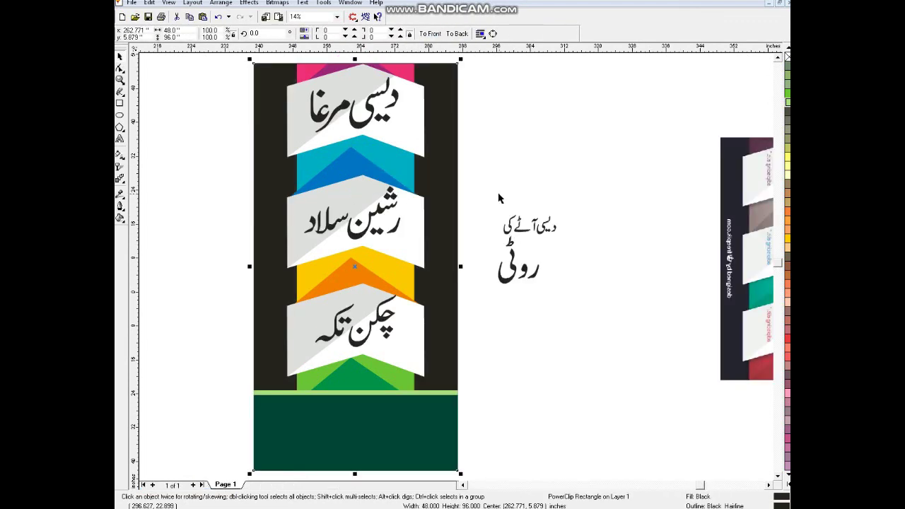
click(498, 198)
Copy the Urdu restaurant name, address and phone numbers from the yellow footer onto the dark green footer and colour them white.
key(F3)
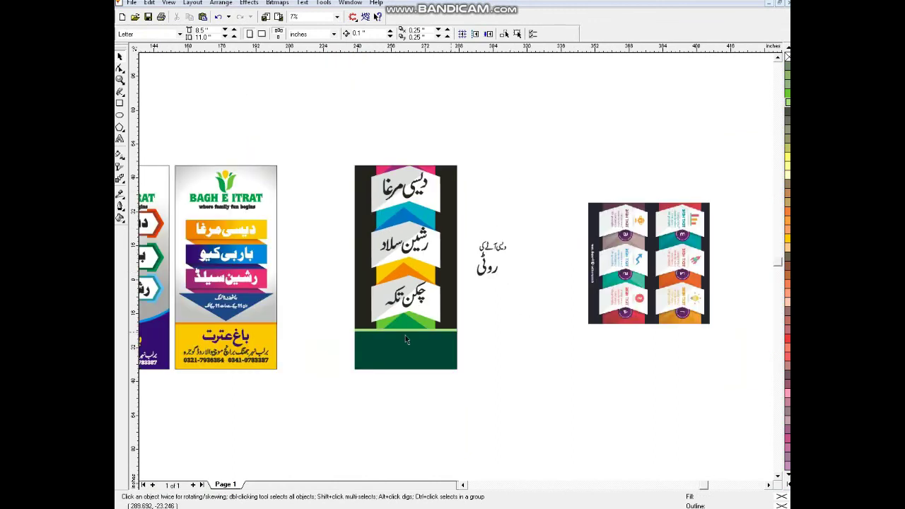
drag(289, 318, 179, 371)
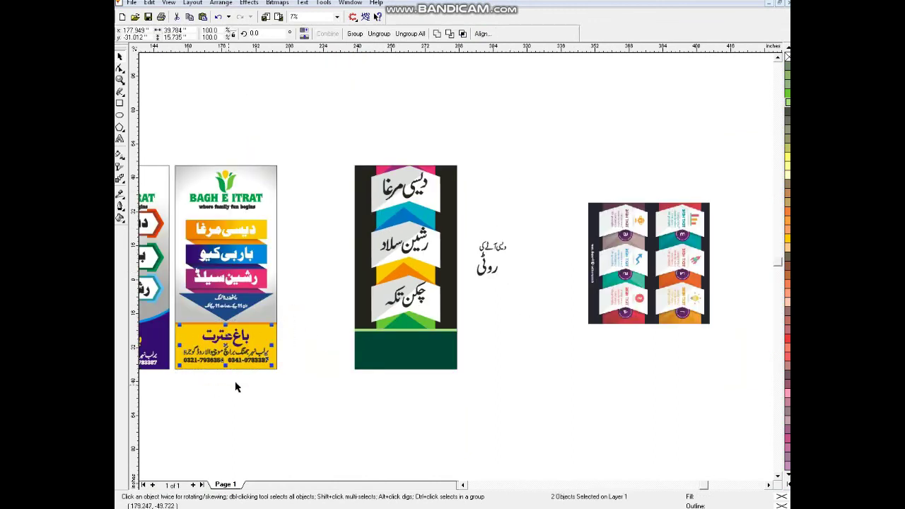
drag(228, 341, 417, 360)
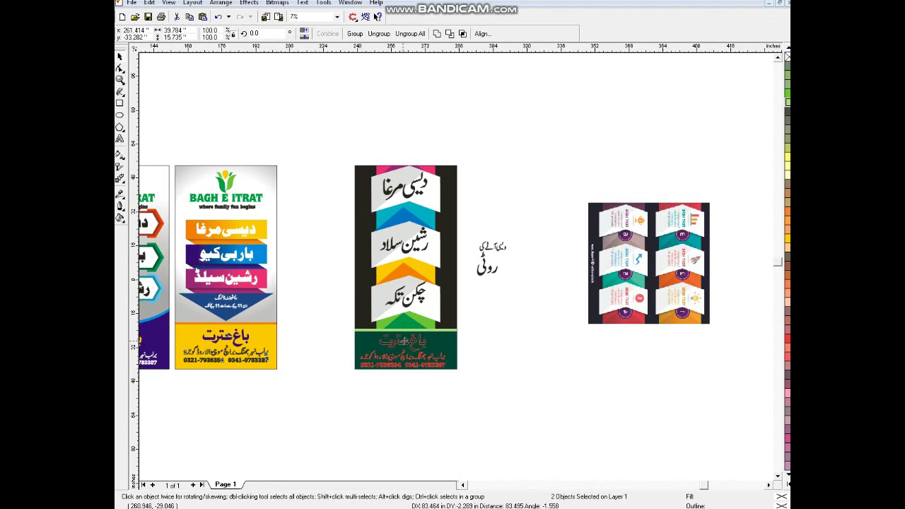
key(shift+F2)
click(787, 486)
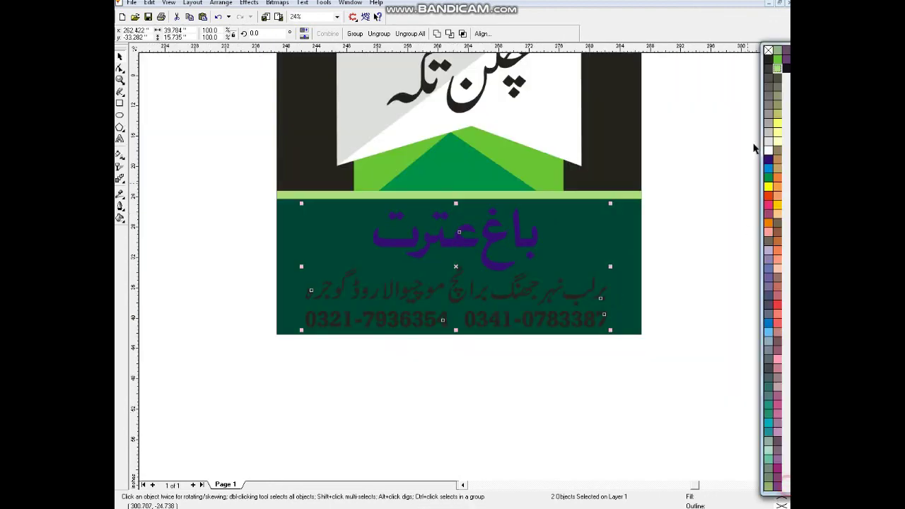
click(767, 149)
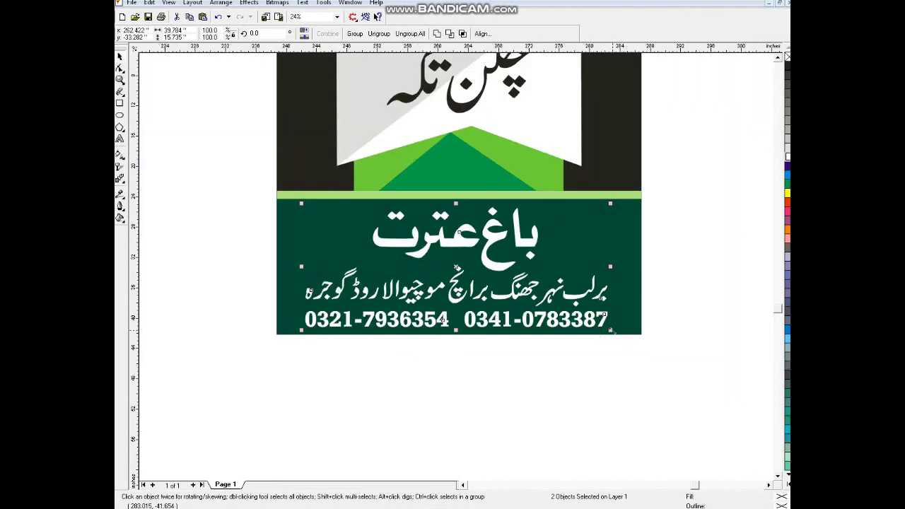
Shrink the white contact text slightly and centre it horizontally on the dark green footer.
drag(611, 331, 596, 325)
shift+click(593, 255)
key(c)
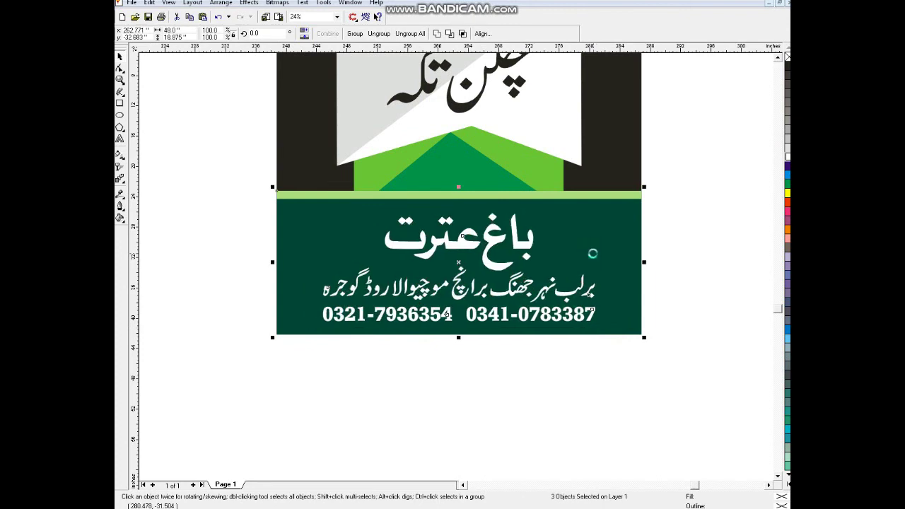
click(602, 168)
Open the ribbon PowerClip for editing, scale all ribbon pieces down proportionally and move them lower in the frame.
key(shift+F2)
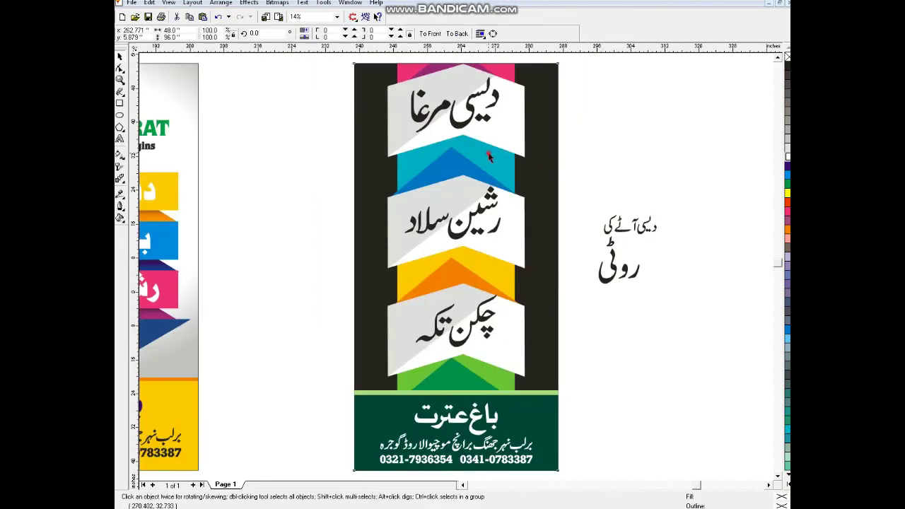
ctrl+click(490, 160)
key(F3)
drag(413, 128, 500, 376)
drag(493, 154, 490, 163)
drag(480, 204, 480, 214)
Delete the purple fold on the magenta ribbon.
click(455, 177)
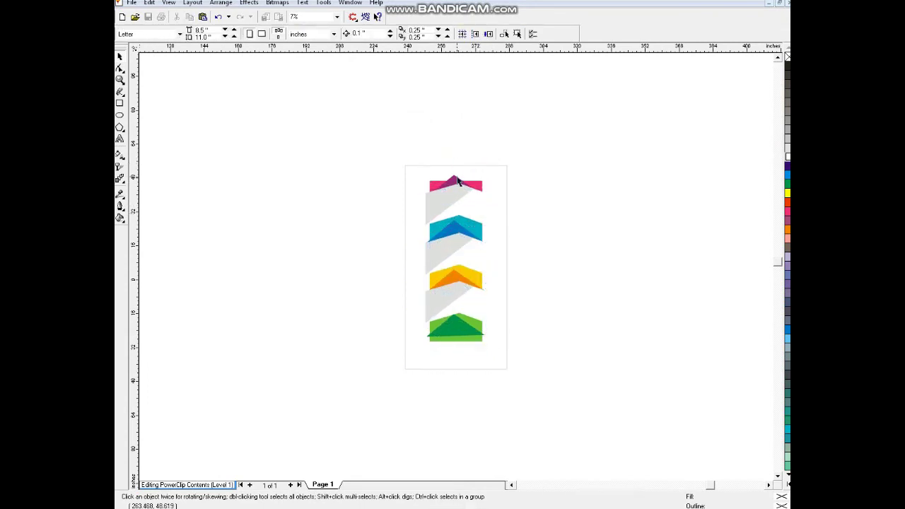
drag(452, 180, 458, 160)
key(Delete)
Reshape the magenta ribbon by raising its two upper nodes beyond the banner's upper edge.
click(480, 186)
click(120, 70)
click(482, 181)
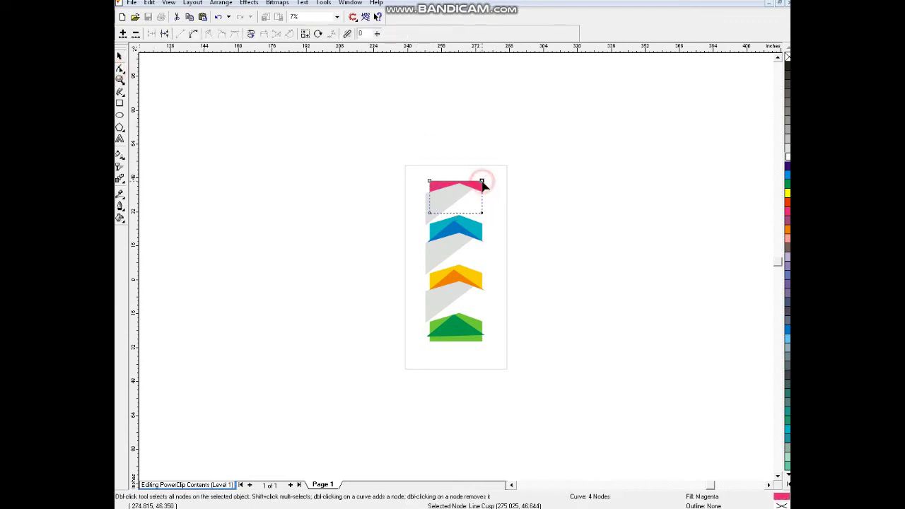
drag(418, 191, 446, 159)
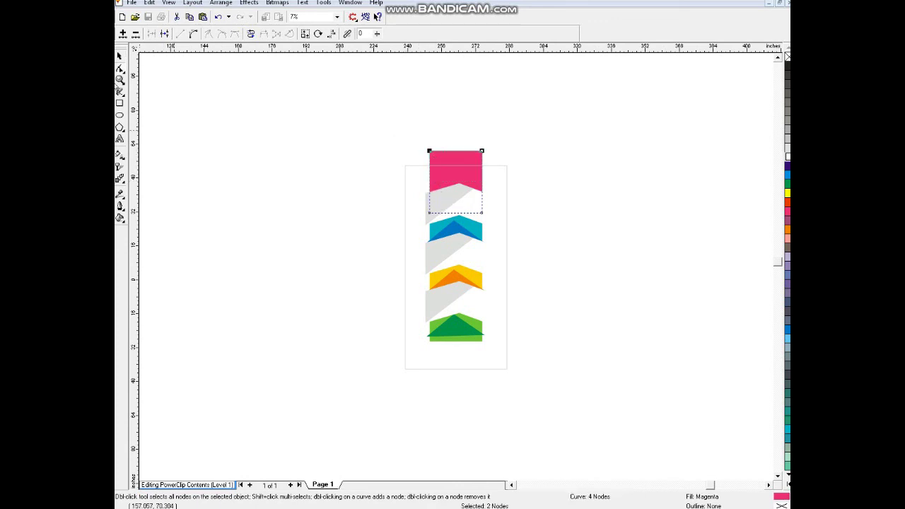
Shrink all ribbon pieces slightly, shift them down a little, and finish editing the PowerClip contents.
click(120, 60)
drag(404, 106, 500, 358)
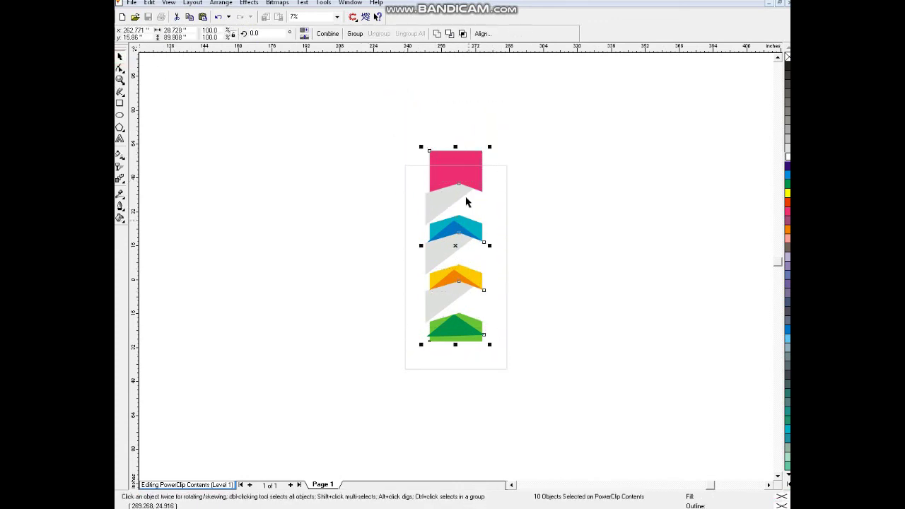
drag(490, 148, 489, 153)
drag(473, 209, 473, 212)
ctrl+click(525, 223)
click(527, 225)
Reduce the چکن تکہ and رشین سلاد dish names and reposition them on the lowest and middle white ribbons.
drag(382, 126, 555, 372)
key(shift+F2)
key(Escape)
drag(431, 315, 431, 328)
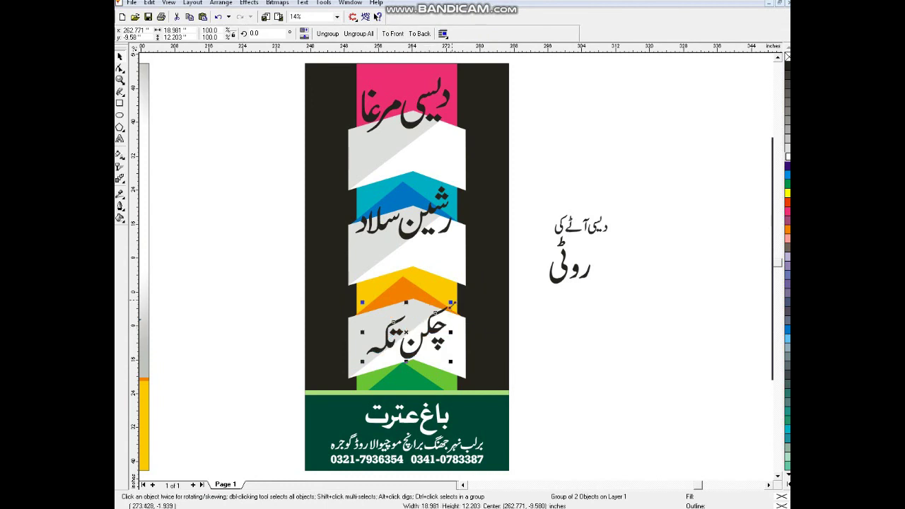
click(433, 240)
drag(449, 242, 408, 256)
Move دیسی مرغا down onto the uppermost white ribbon, shrink it, and centre it horizontally on the banner.
click(415, 133)
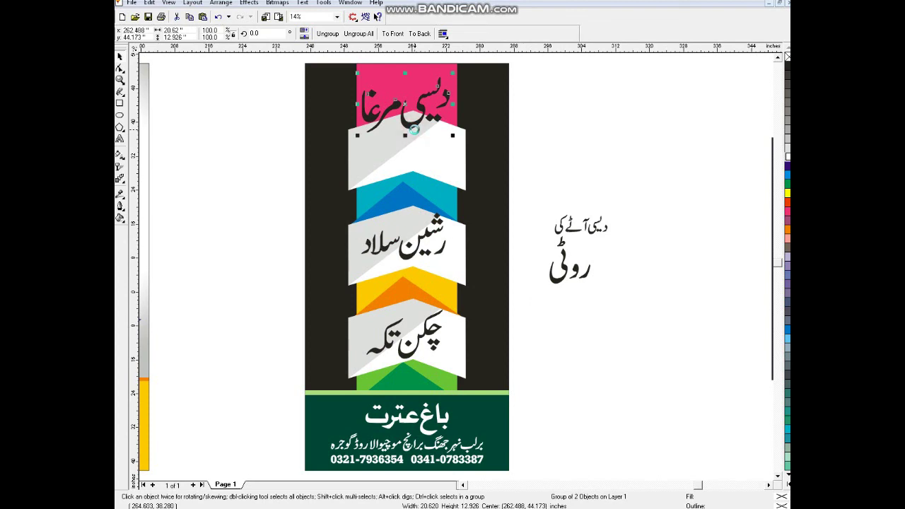
drag(416, 130, 415, 148)
drag(461, 178, 418, 162)
shift+click(463, 180)
key(c)
click(531, 196)
Fine-tune the positions of رشین سلاد and چکن تکہ on their white ribbons.
click(427, 234)
click(450, 261)
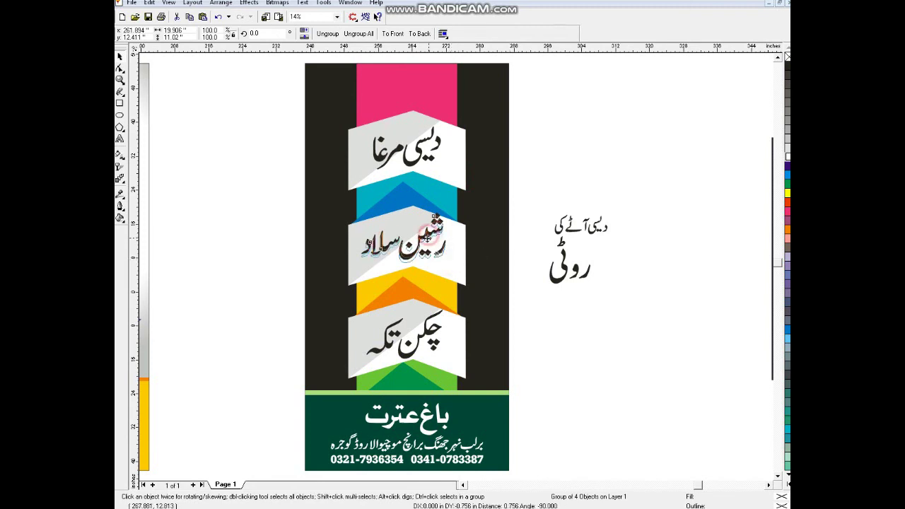
click(530, 225)
click(430, 330)
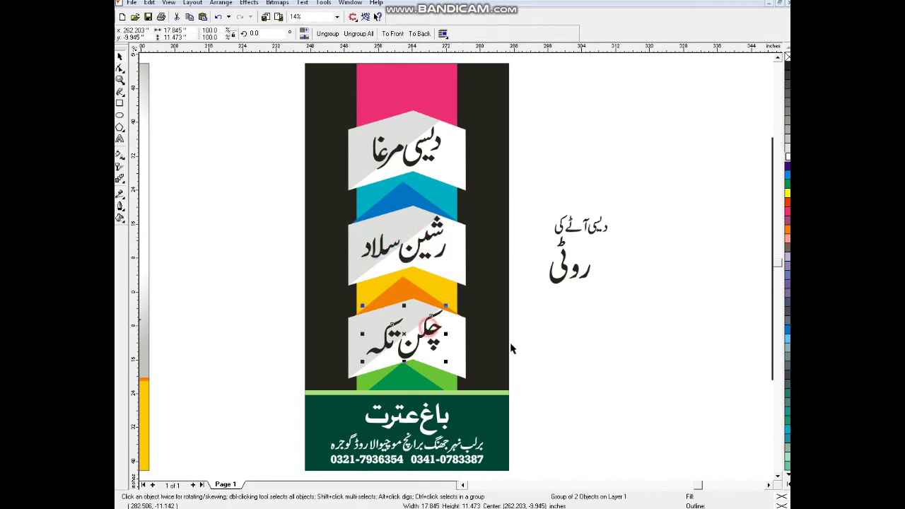
click(517, 344)
Delete the unused fourth Urdu dish name beside the ribbon banner.
click(560, 324)
drag(645, 182, 536, 304)
key(Delete)
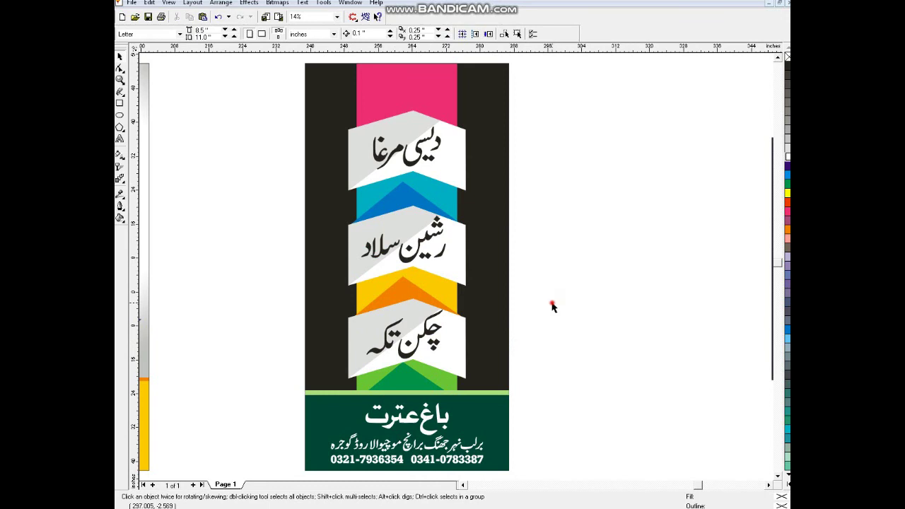
Fill the ribbon banner's background rectangle with rich black 100C100M100Y100K.
click(489, 277)
key(alt+Left)
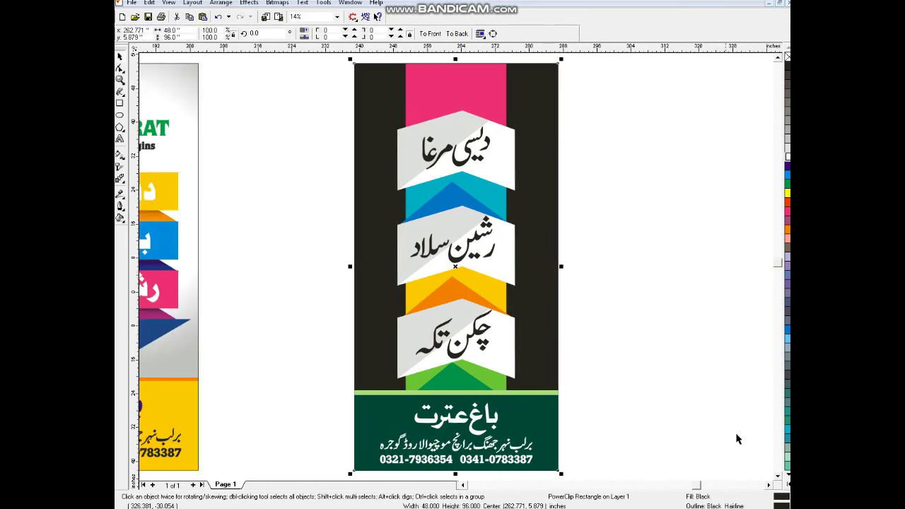
click(787, 482)
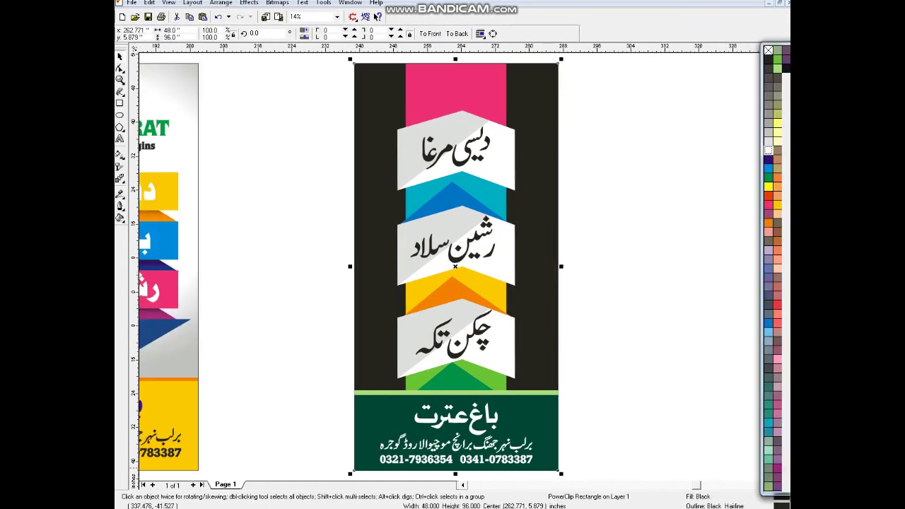
click(787, 74)
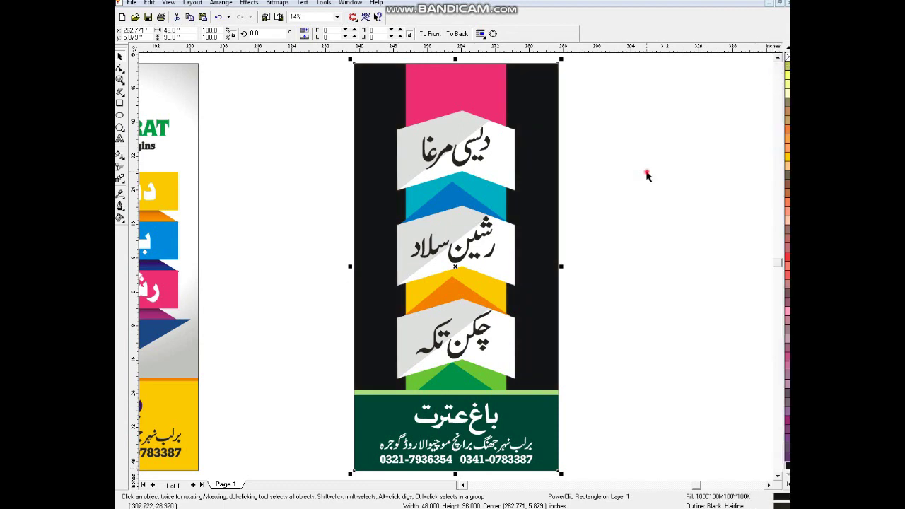
Copy the BAGH E ITRAT logo with its tagline from the neighbouring banner to the top of the black banner.
key(F3)
drag(344, 154, 220, 218)
drag(277, 199, 457, 182)
key(shift+F2)
Delete the magenta shape above the uppermost white ribbon inside the banner's PowerClip and finish editing the contents.
key(F3)
click(568, 255)
ctrl+click(566, 255)
click(534, 268)
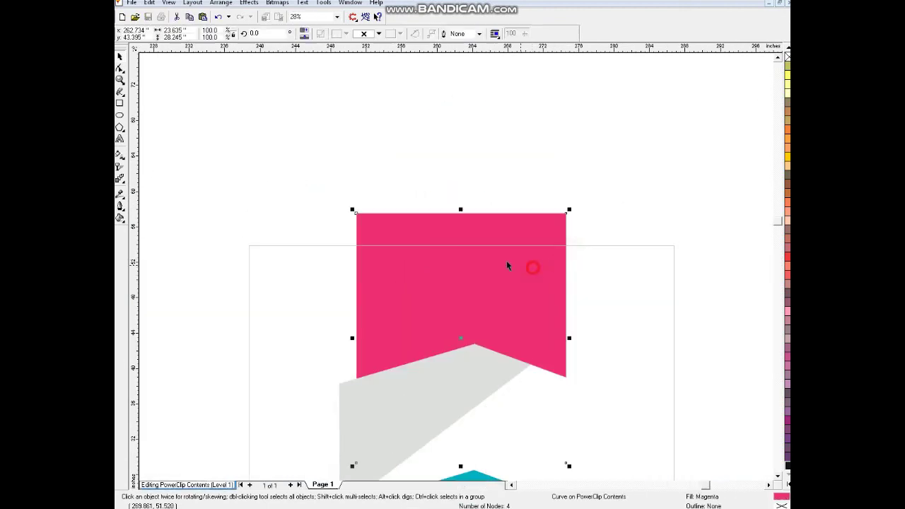
key(Delete)
ctrl+click(483, 236)
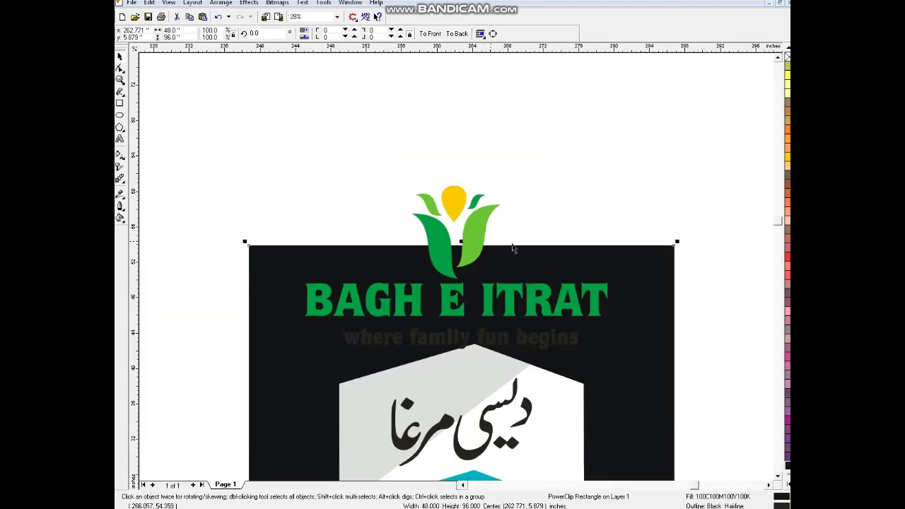
Shift the ribbon shapes down and even out their spacing inside the banner's PowerClip, leaving room for the logo above.
scroll(573, 253, down, 2)
click(572, 254)
drag(331, 129, 607, 52)
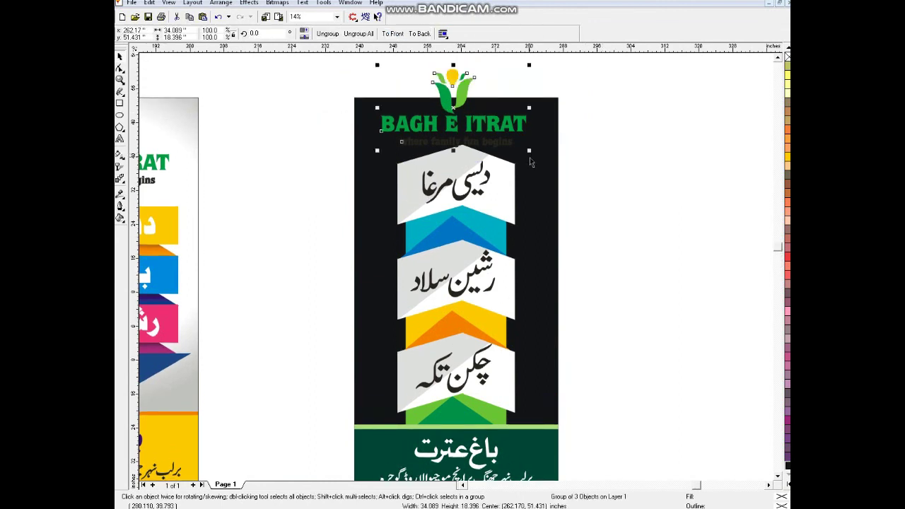
ctrl+click(500, 239)
click(608, 189)
drag(584, 101, 358, 238)
drag(455, 181, 455, 189)
drag(316, 144, 547, 317)
drag(289, 115, 564, 326)
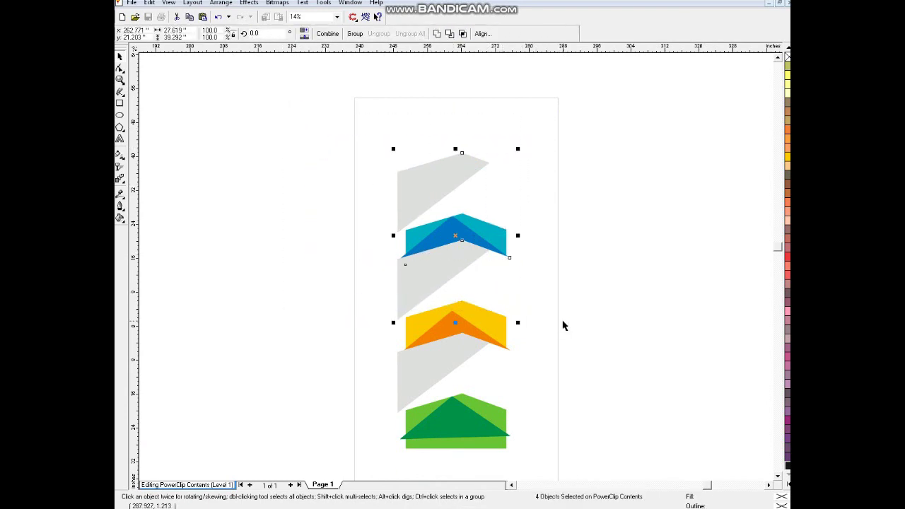
key(Down)
drag(300, 97, 599, 427)
key(Down)
ctrl+click(607, 364)
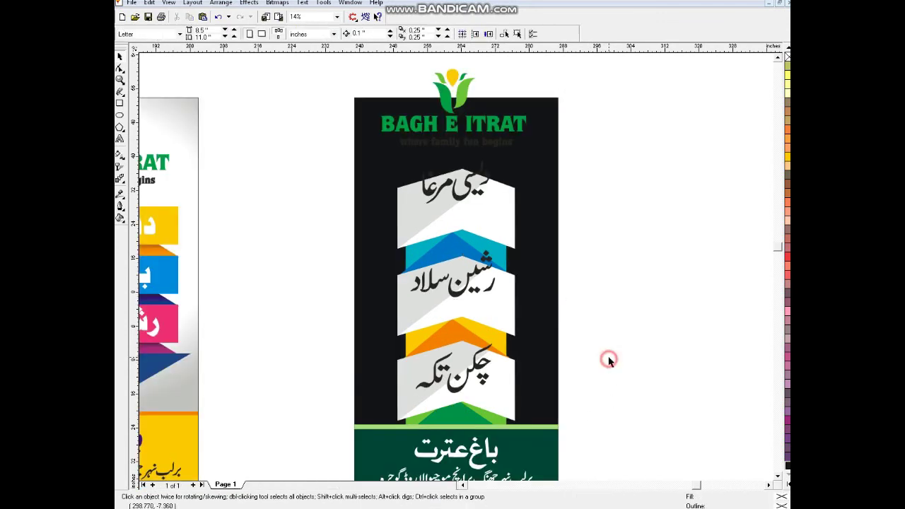
Move رشین سلاد and دیسی مرغا down to fit inside their repositioned white ribbons.
drag(458, 294, 456, 310)
drag(461, 199, 461, 215)
drag(461, 217, 460, 218)
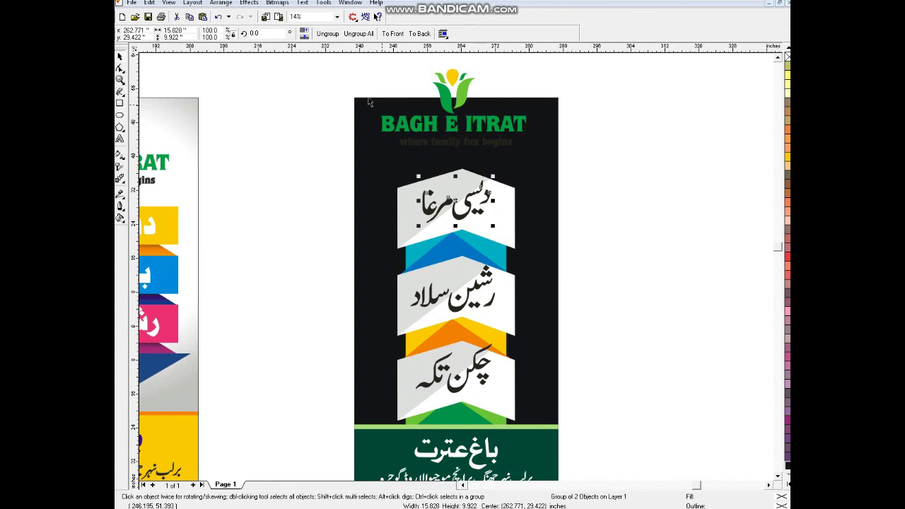
Move the logo down inside the banner, shrink it to about 27.7 inches wide, and centre it horizontally on the banner.
drag(535, 154, 577, 160)
key(ctrl+z)
click(499, 139)
drag(488, 128, 488, 150)
drag(529, 86, 502, 101)
shift+click(529, 115)
key(c)
Ungroup the logo and fill its tagline "where family fun begins" with white.
click(477, 145)
click(329, 35)
click(455, 165)
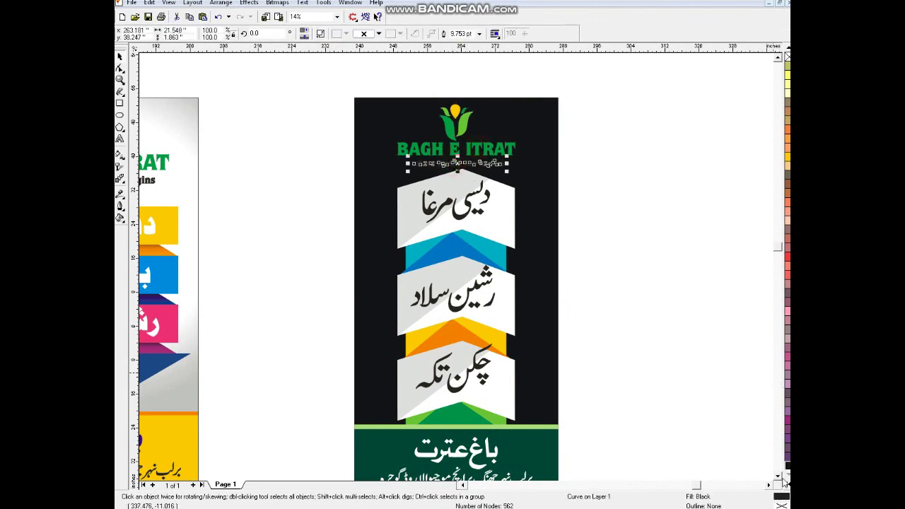
click(784, 482)
click(768, 149)
drag(610, 73, 361, 172)
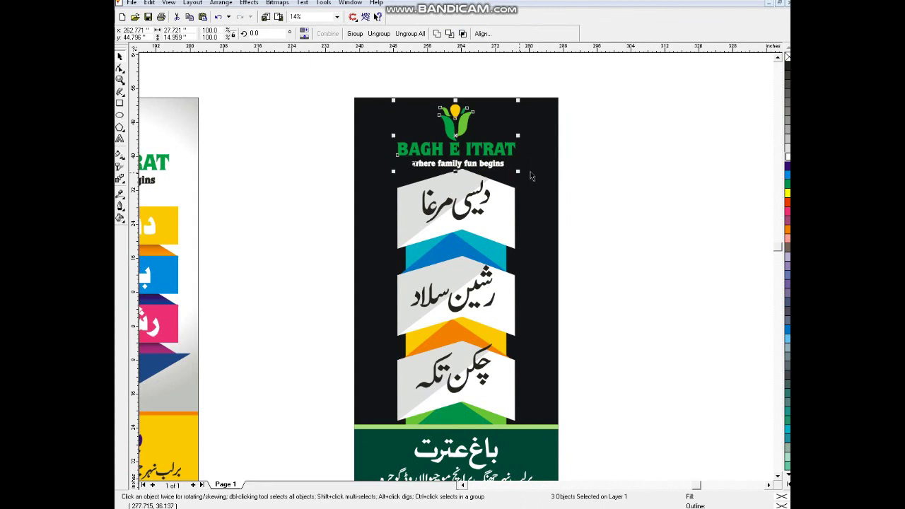
click(542, 181)
scroll(547, 184, down, 1)
click(597, 200)
click(544, 220)
click(615, 236)
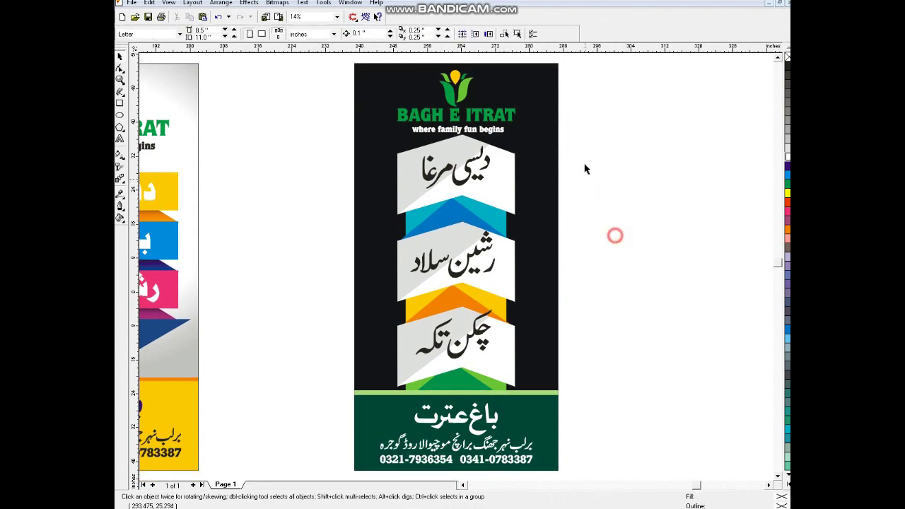
click(542, 209)
click(599, 216)
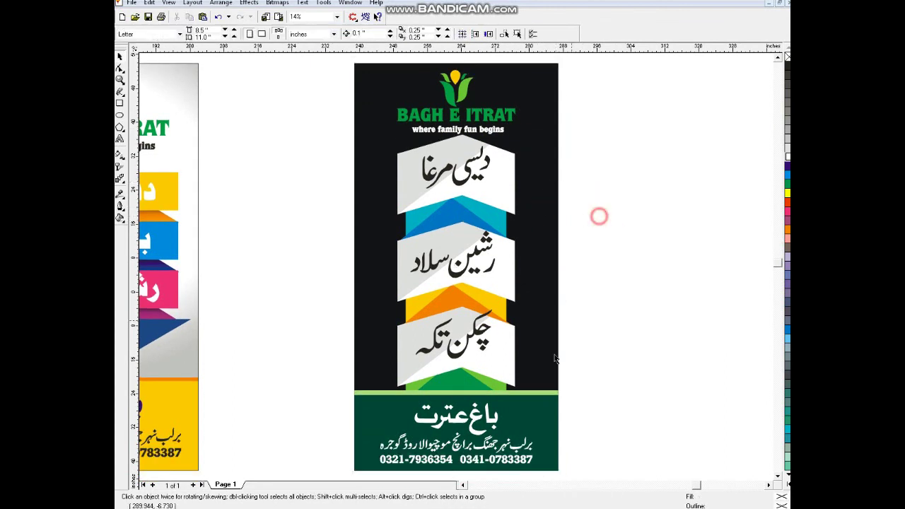
click(483, 419)
shift+click(493, 446)
shift+click(551, 418)
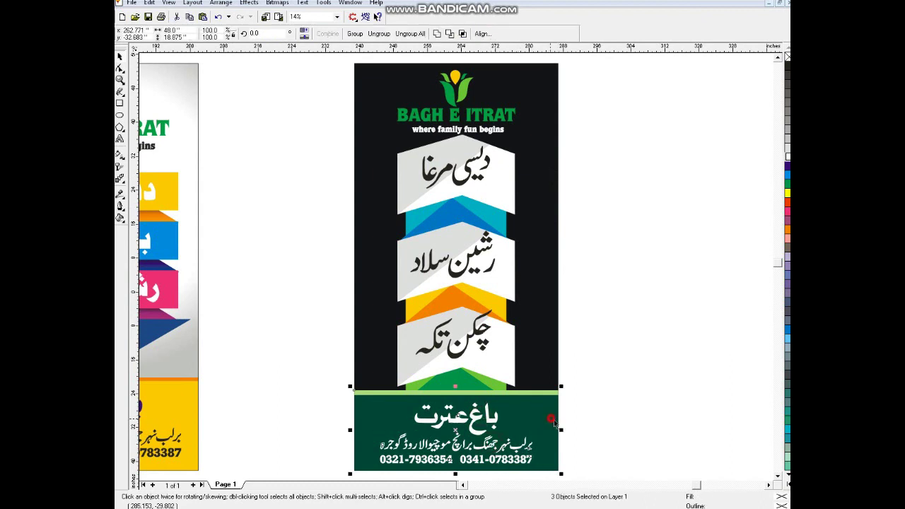
click(578, 418)
click(542, 330)
click(611, 259)
click(543, 209)
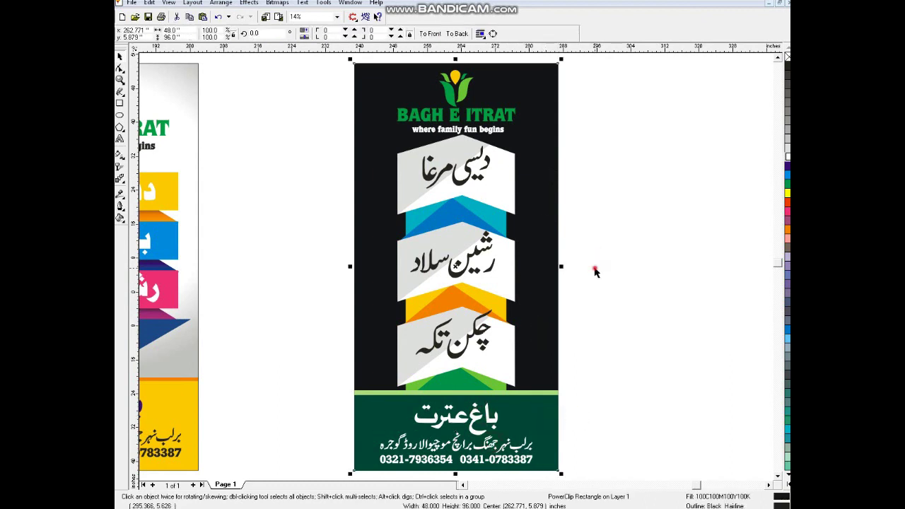
click(595, 269)
Move the complete black ribbon banner horizontally to stand close beside the yellow-footer banner.
scroll(518, 294, down, 1)
key(F3)
drag(390, 125, 521, 380)
drag(463, 292, 395, 292)
Delete the leftover object beyond the black banner and save the drawing.
click(669, 285)
key(Delete)
click(548, 288)
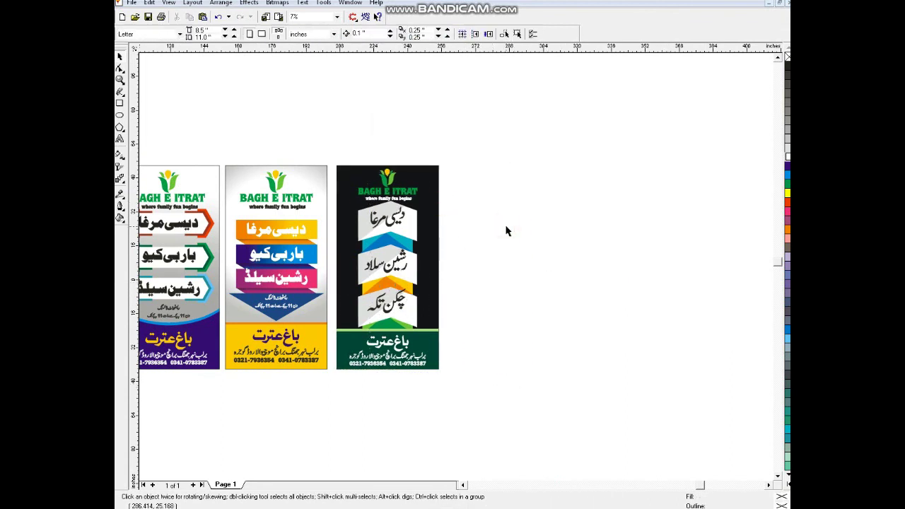
key(ctrl+s)
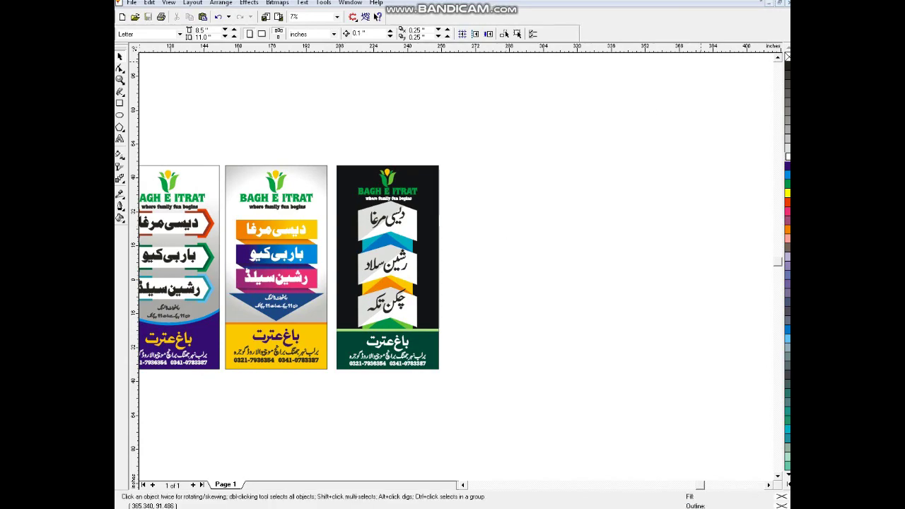